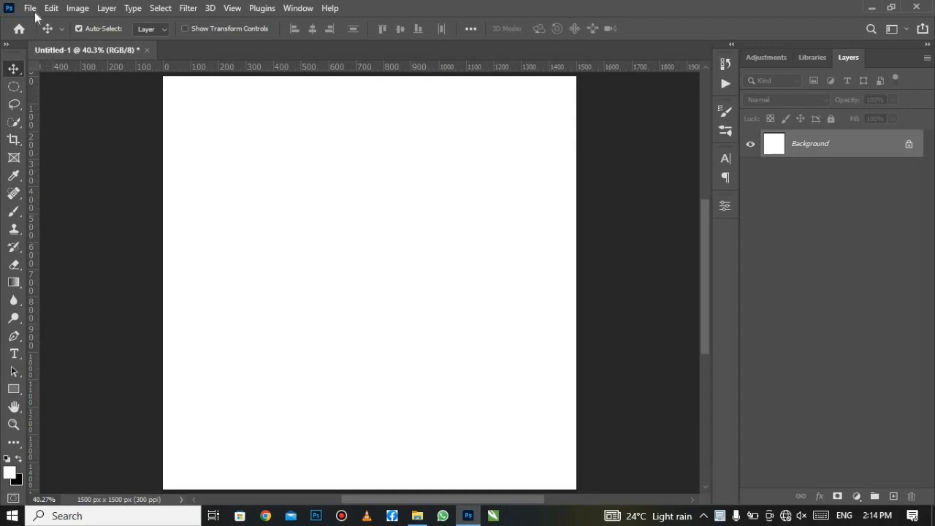
# Place the picture IMG_5888 as an embedded image at its default size on the canvas and rasterize its layer.
pyautogui.click(30, 8)
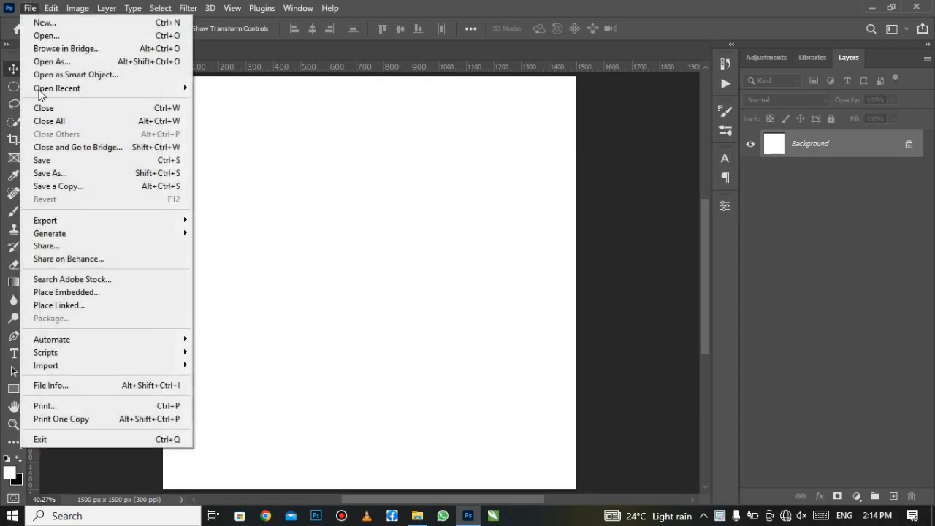
pyautogui.click(77, 292)
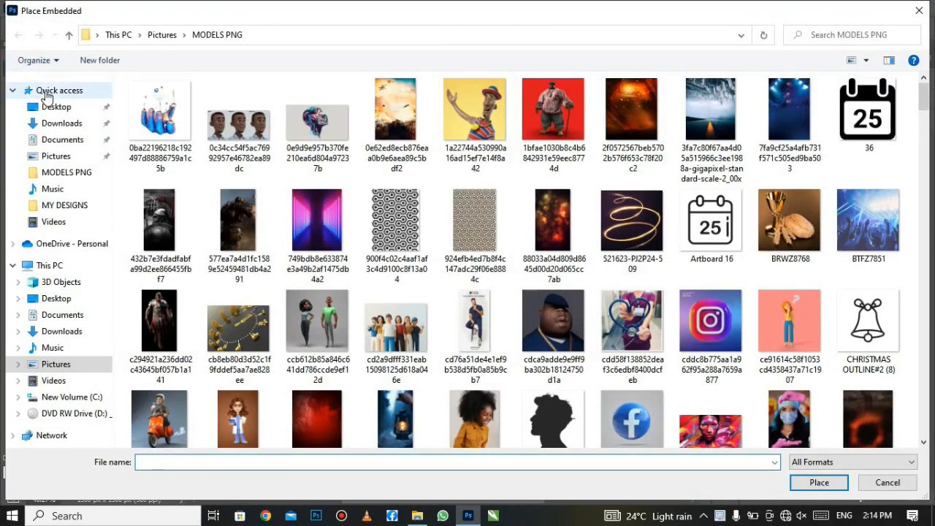
pyautogui.click(31, 91)
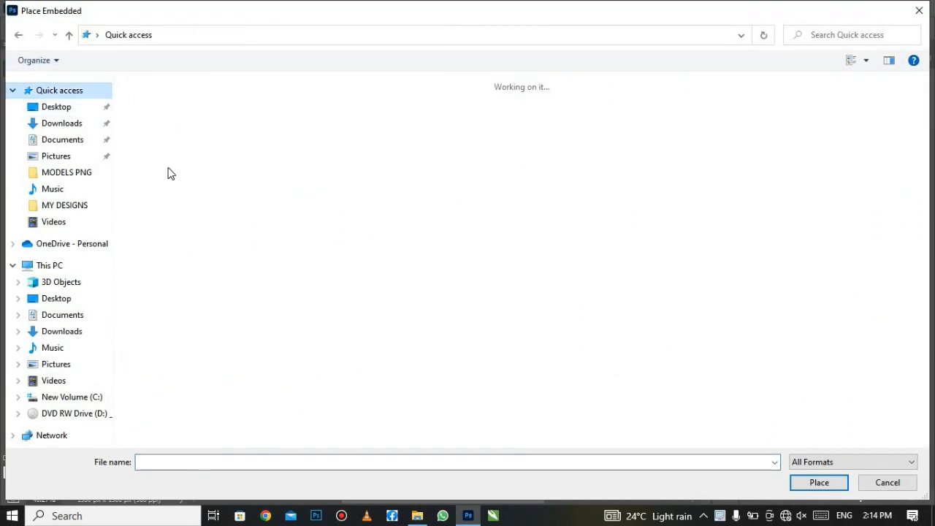
pyautogui.click(179, 223)
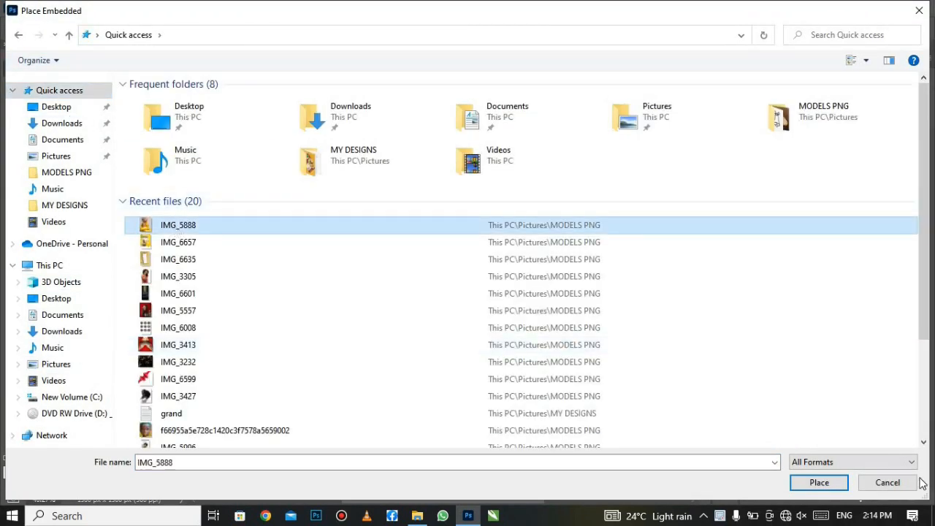
pyautogui.click(817, 484)
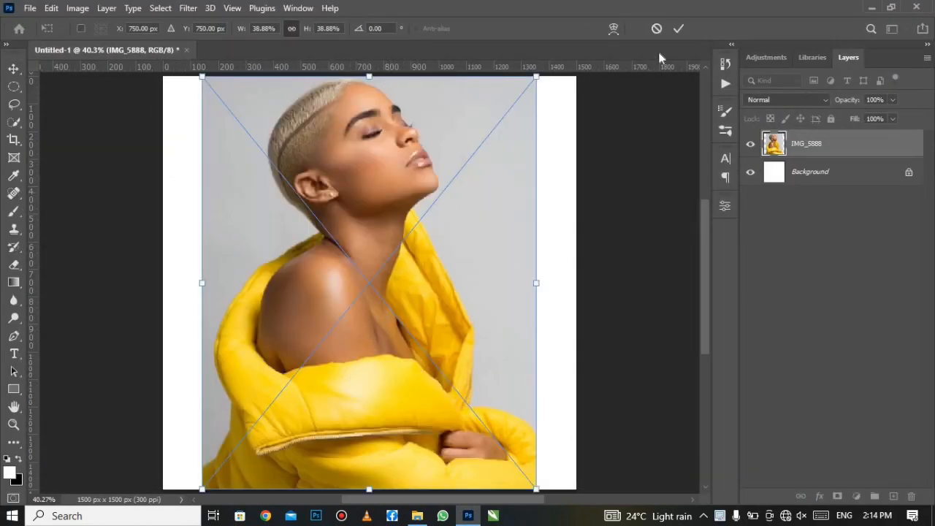
pyautogui.click(678, 30)
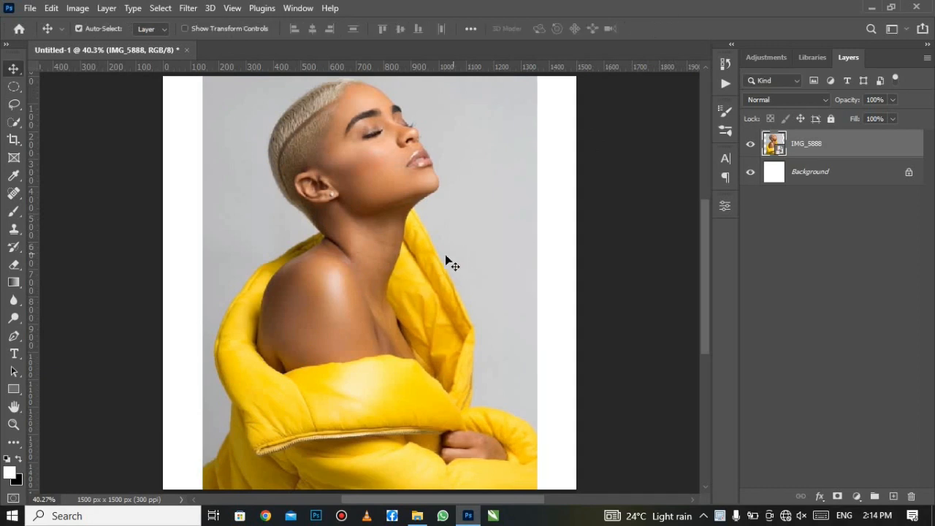
pyautogui.rightClick(856, 150)
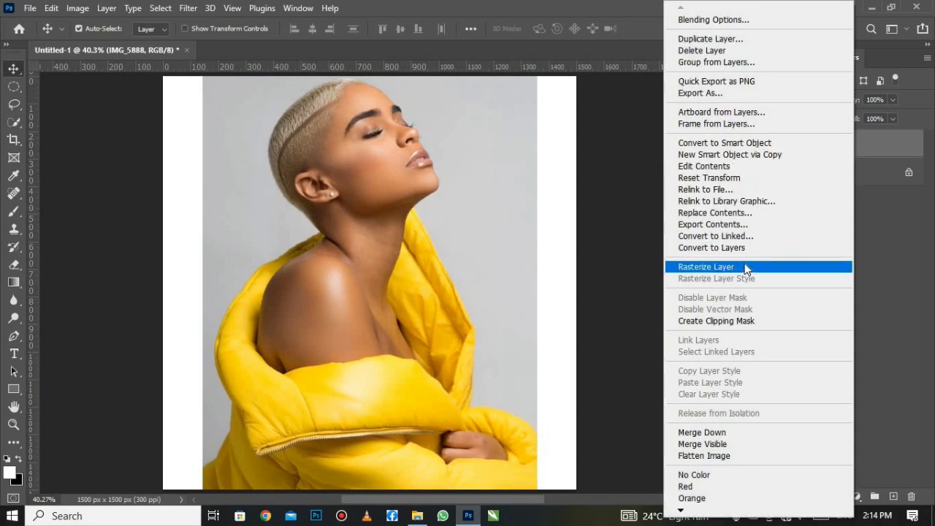
pyautogui.click(745, 268)
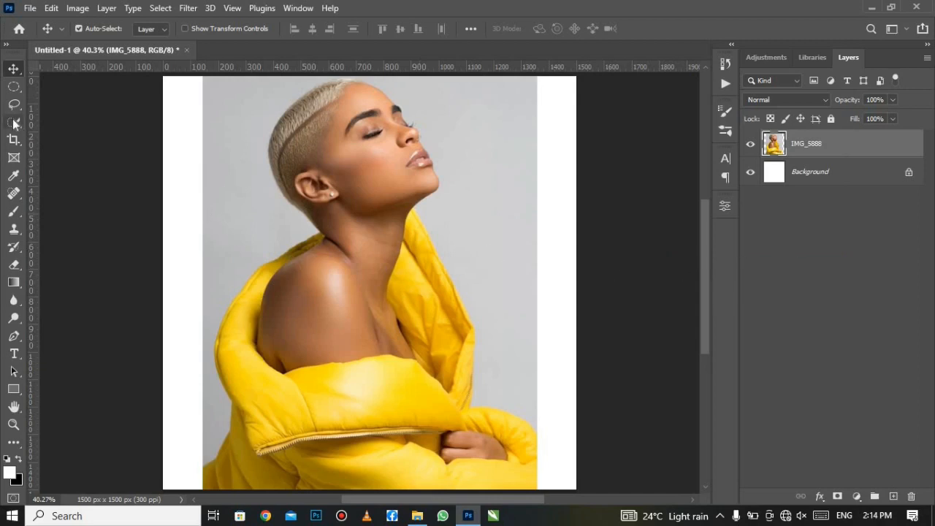
# Select the woman and her yellow jacket with the Quick Selection tool using a 65 px brush.
pyautogui.moveTo(14, 121); pyautogui.dragTo(73, 133)
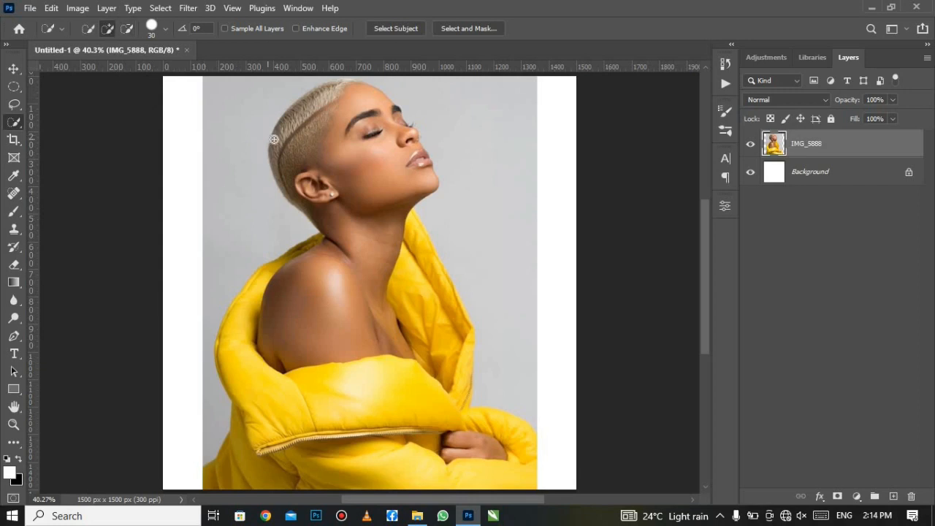
pyautogui.click(162, 32)
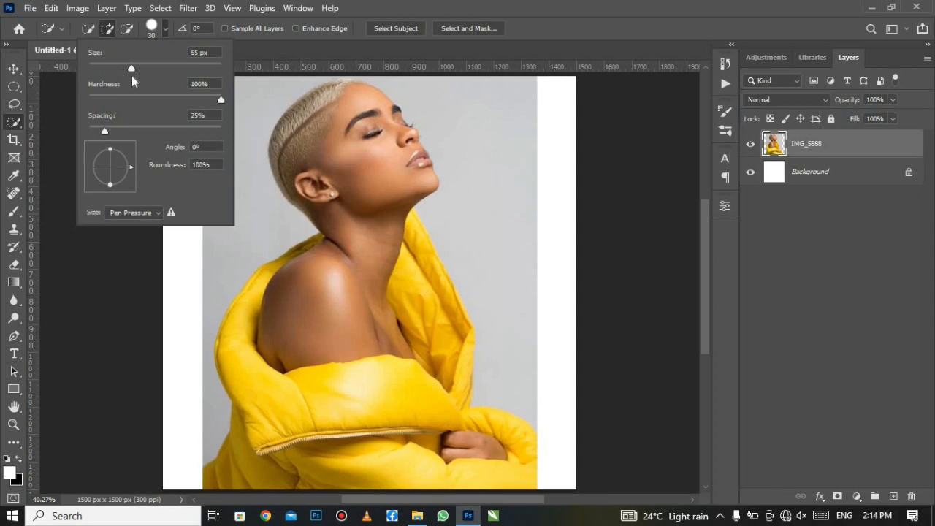
pyautogui.click(323, 59)
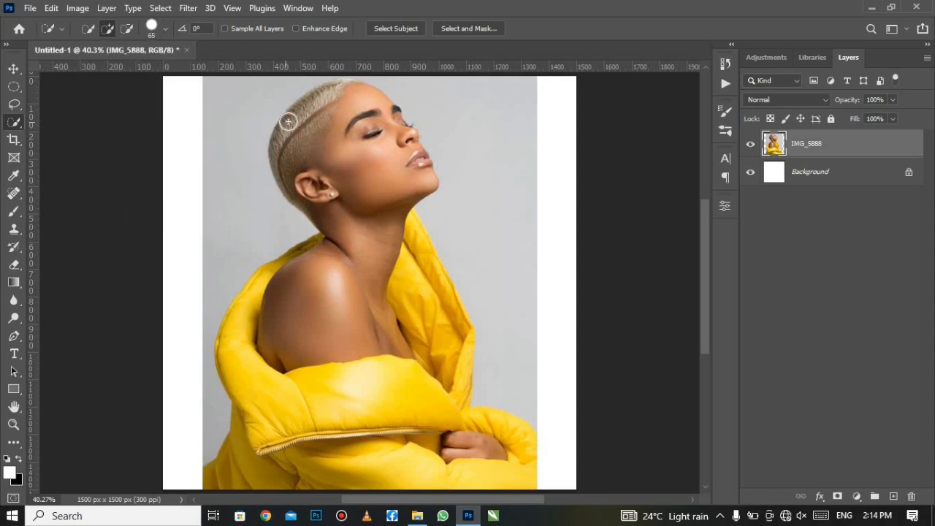
pyautogui.moveTo(295, 133)
pyautogui.mouseDown()
pyautogui.moveTo(340, 149)
pyautogui.moveTo(323, 100)
pyautogui.moveTo(370, 121)
pyautogui.moveTo(387, 157)
pyautogui.mouseUp()
pyautogui.moveTo(383, 223)
pyautogui.mouseDown()
pyautogui.moveTo(376, 293)
pyautogui.moveTo(347, 328)
pyautogui.moveTo(341, 410)
pyautogui.moveTo(314, 433)
pyautogui.moveTo(310, 461)
pyautogui.mouseUp()
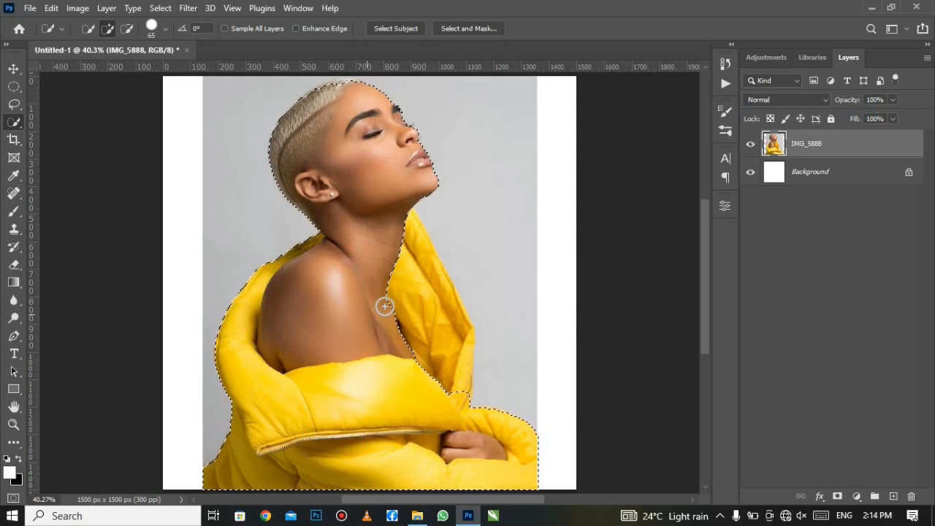
pyautogui.moveTo(387, 295)
pyautogui.mouseDown()
pyautogui.moveTo(386, 273)
pyautogui.moveTo(407, 408)
pyautogui.mouseUp()
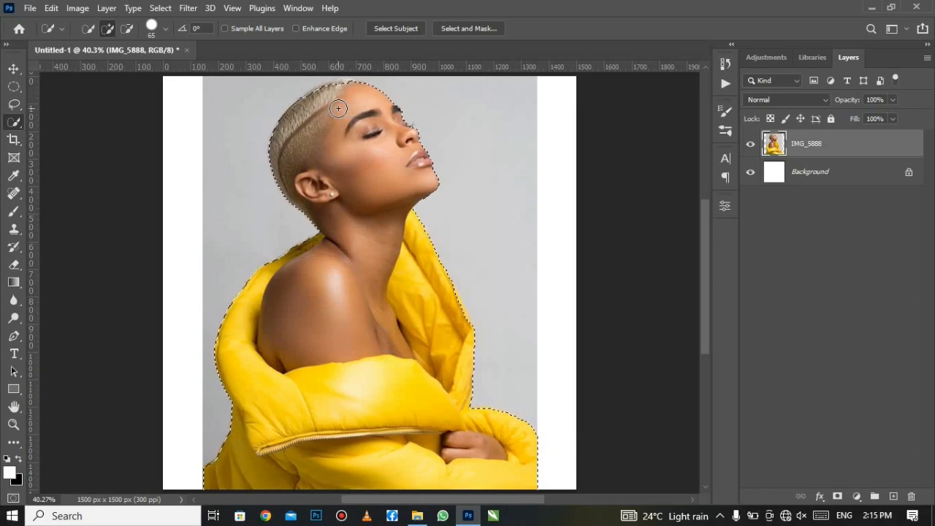
# Extend the quick selection at the back of the head, and subtract the spilled grey background from it.
pyautogui.click(276, 126)
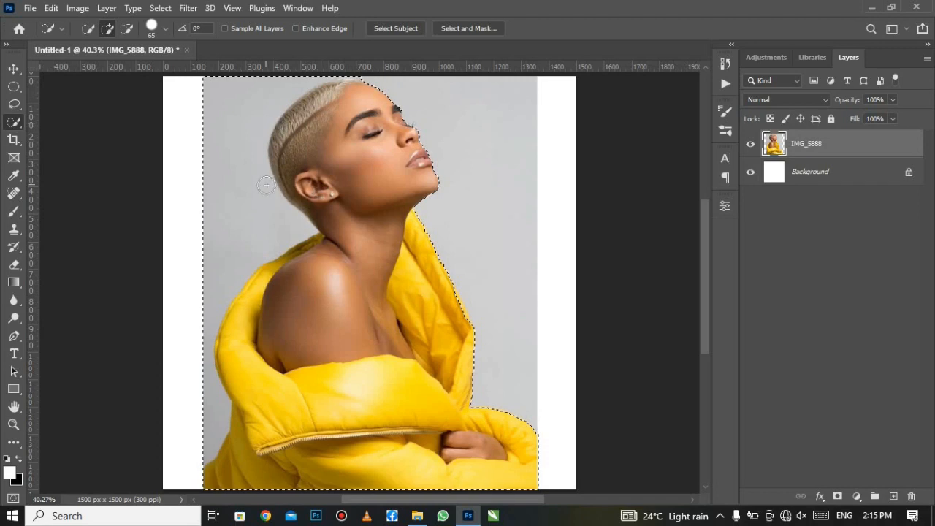
pyautogui.click(127, 28)
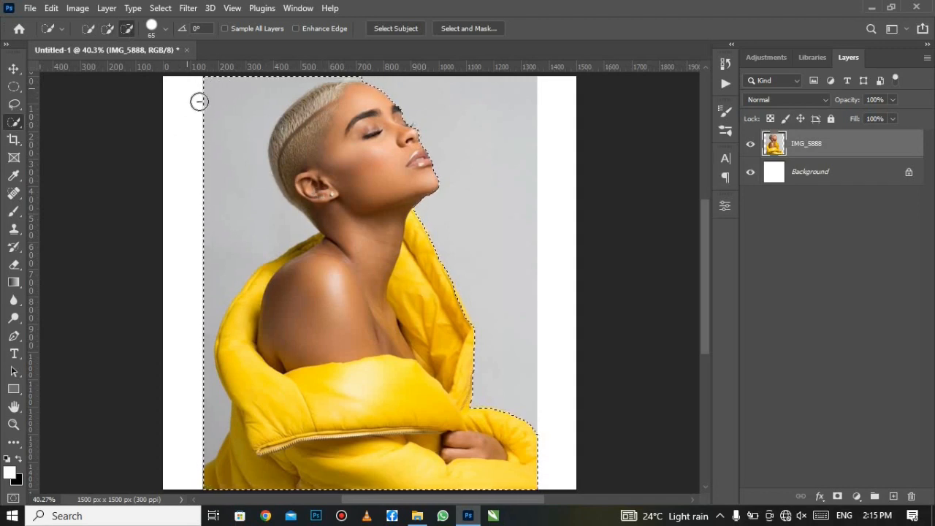
pyautogui.moveTo(208, 109)
pyautogui.mouseDown()
pyautogui.moveTo(206, 88)
pyautogui.moveTo(276, 79)
pyautogui.mouseUp()
pyautogui.moveTo(234, 104)
pyautogui.mouseDown()
pyautogui.moveTo(202, 141)
pyautogui.moveTo(209, 165)
pyautogui.moveTo(187, 324)
pyautogui.moveTo(199, 380)
pyautogui.mouseUp()
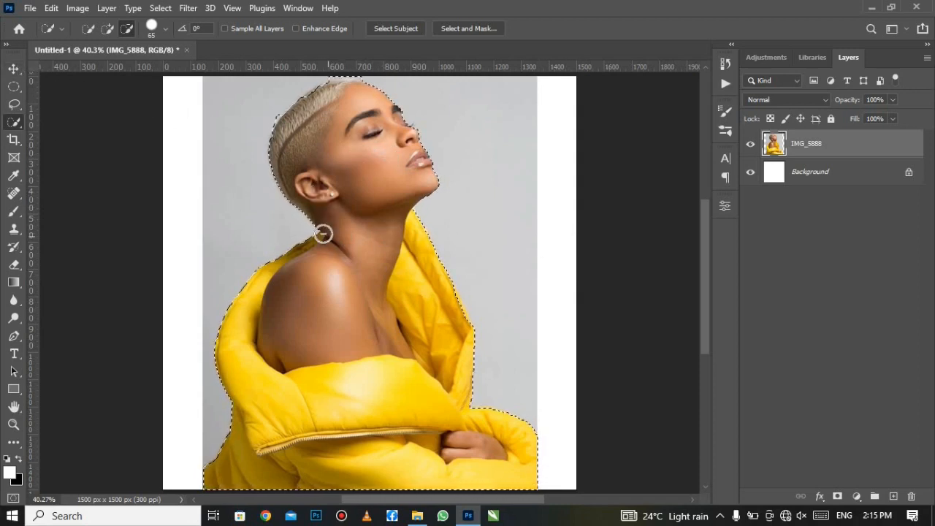
# Add a layer mask from the selection to the IMG_5888 layer and undo it.
pyautogui.click(13, 69)
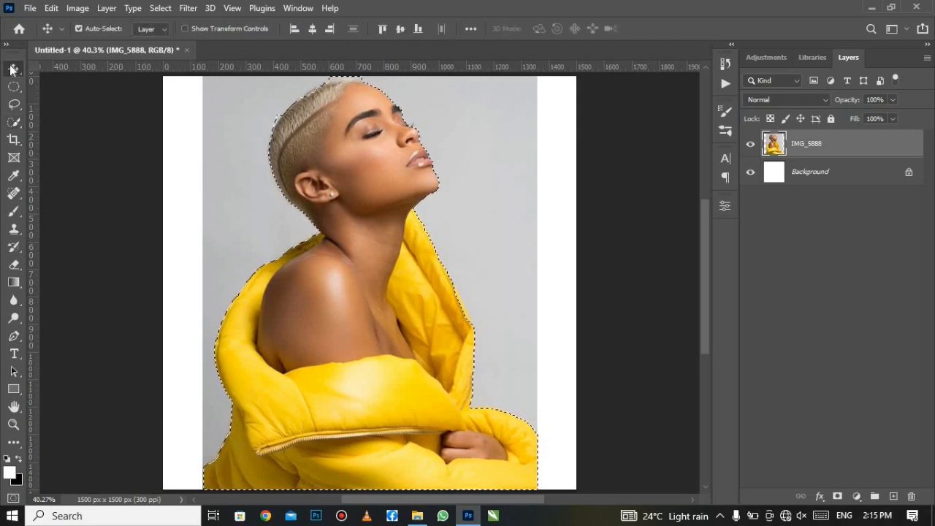
pyautogui.click(837, 497)
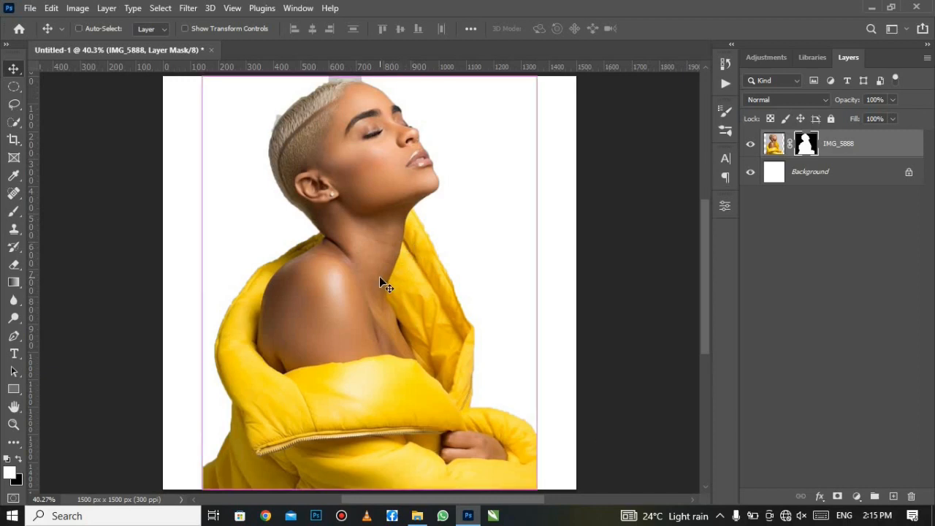
pyautogui.hotkey('ctrl', 'z')
pyautogui.hotkey('ctrl', 'z')
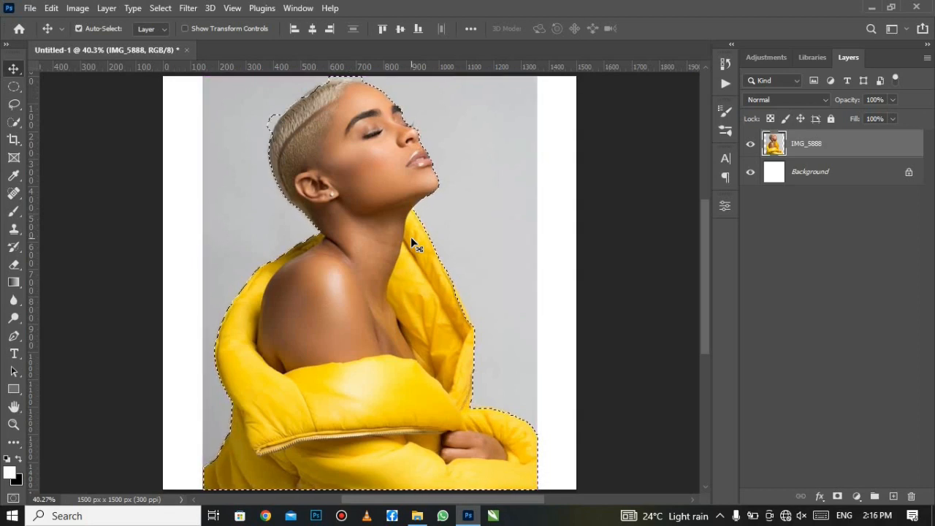
# Undo all the quick-selection strokes until nothing on the picture is selected.
pyautogui.hotkey('ctrl', 'z')
pyautogui.click(51, 8)
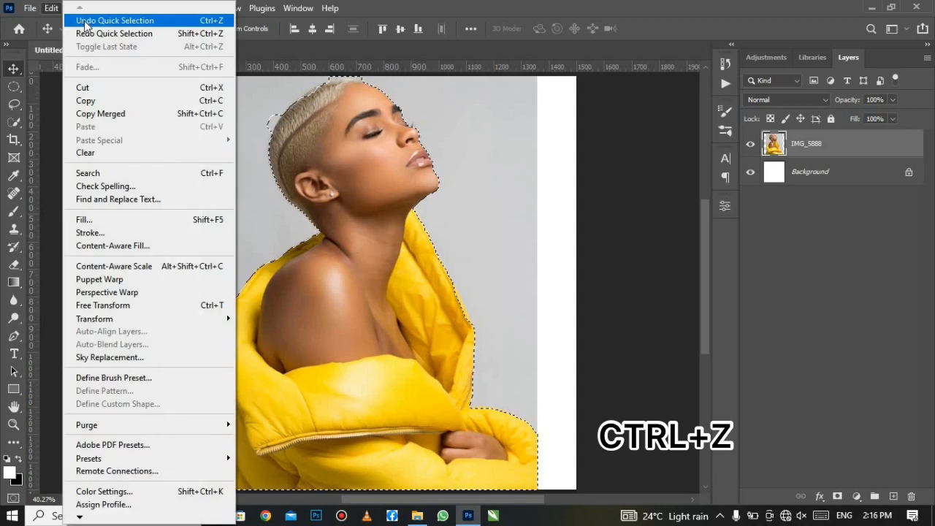
pyautogui.click(84, 22)
pyautogui.click(51, 8)
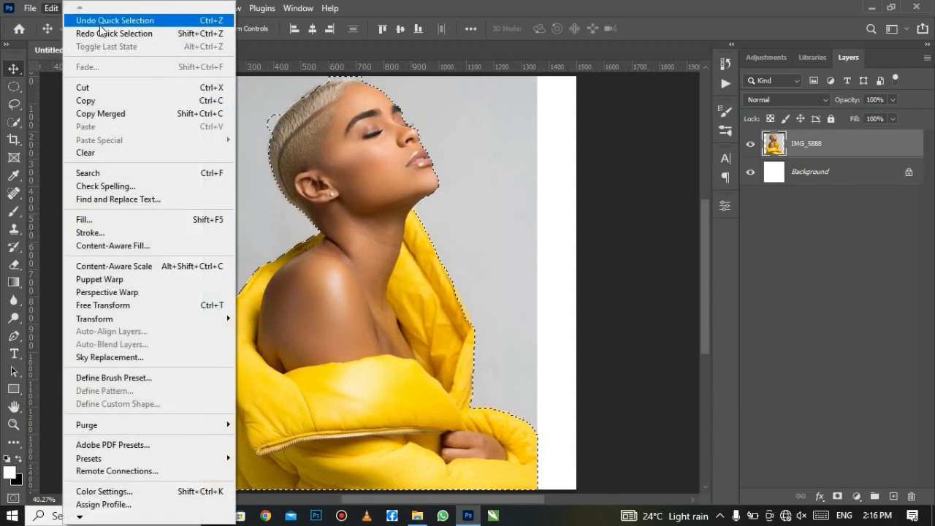
pyautogui.click(97, 24)
pyautogui.click(63, 10)
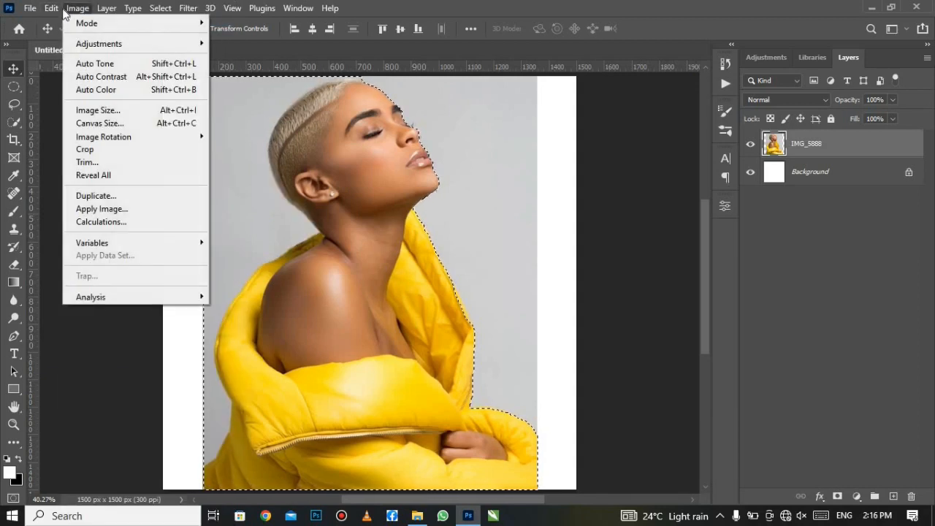
pyautogui.click(53, 9)
pyautogui.click(53, 9)
pyautogui.click(71, 22)
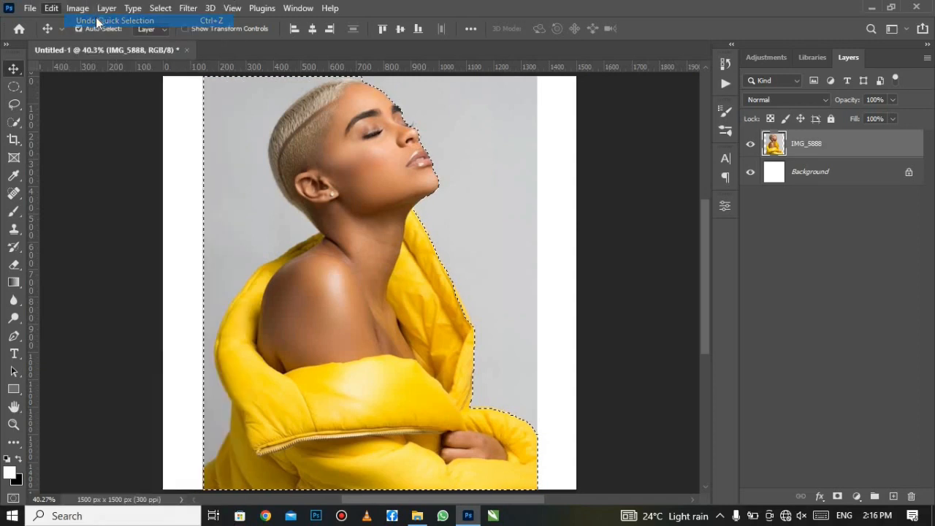
pyautogui.click(52, 9)
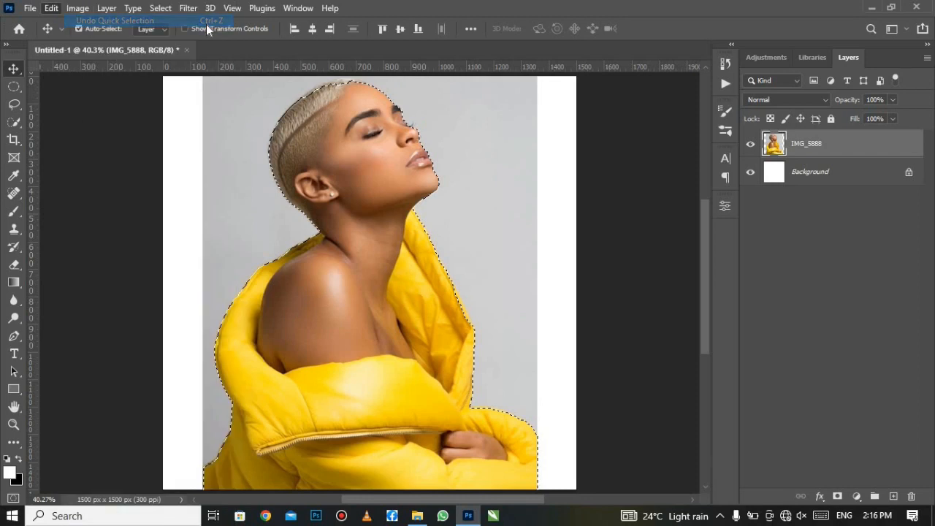
pyautogui.click(205, 23)
pyautogui.hotkey('ctrl', 'z')
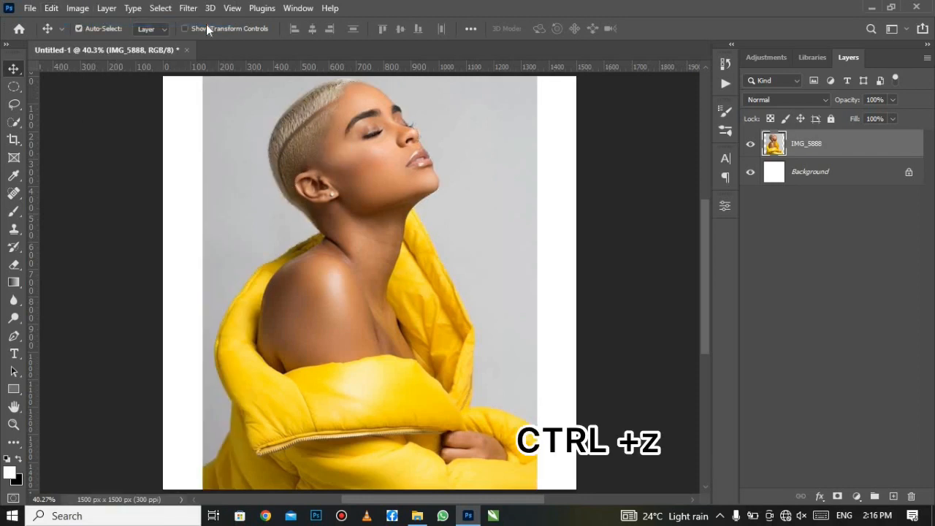
# Select the woman in the picture automatically with the Subject selection command.
pyautogui.click(159, 8)
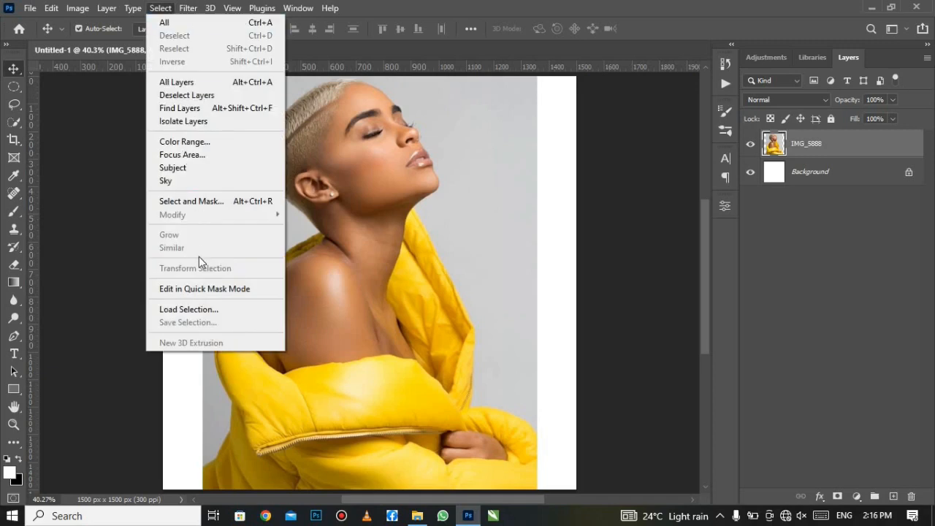
pyautogui.click(173, 168)
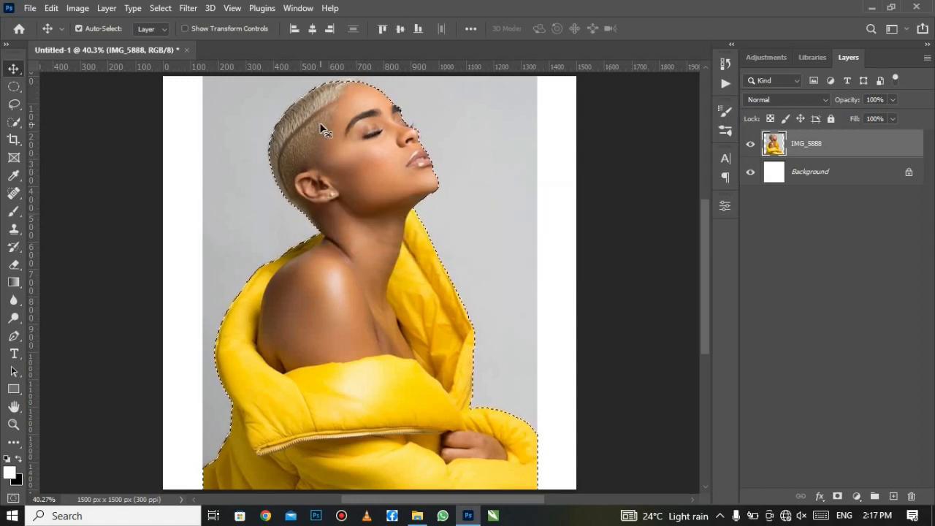
# Examine the selection edge closely around the head and the yellow jacket, and return to the full-canvas view.
pyautogui.scroll(5, 322, 129)
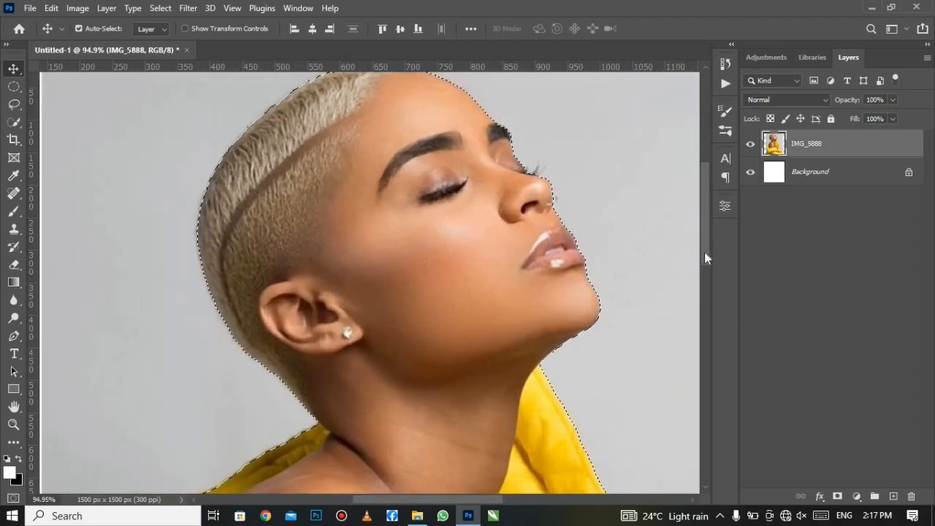
pyautogui.moveTo(704, 252)
pyautogui.mouseDown()
pyautogui.moveTo(702, 221)
pyautogui.moveTo(704, 234)
pyautogui.mouseUp()
pyautogui.scroll(1, 306, 197)
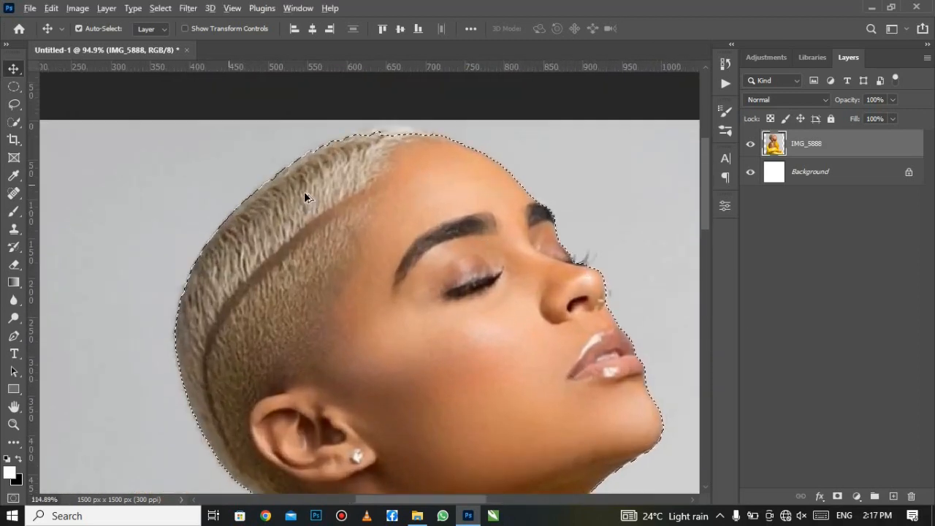
pyautogui.scroll(2, 306, 195)
pyautogui.scroll(-4, 304, 200)
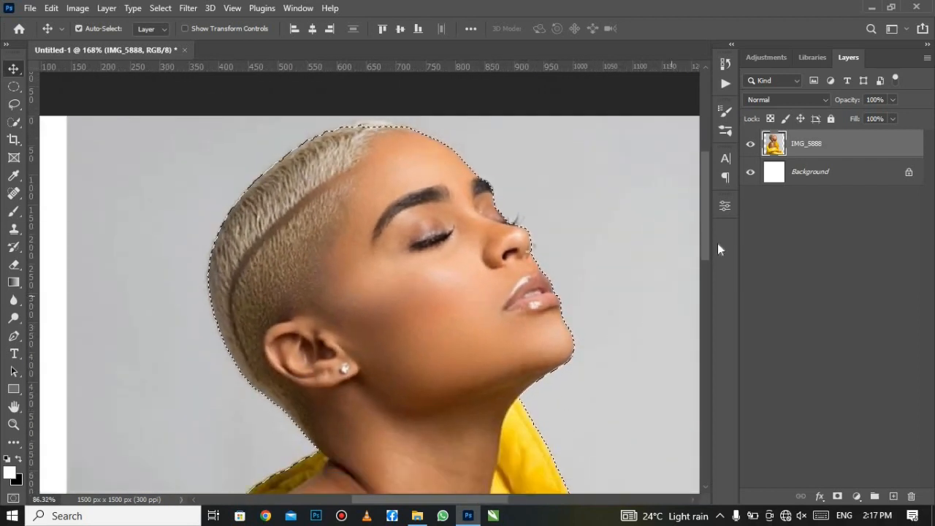
pyautogui.moveTo(703, 240); pyautogui.dragTo(704, 361)
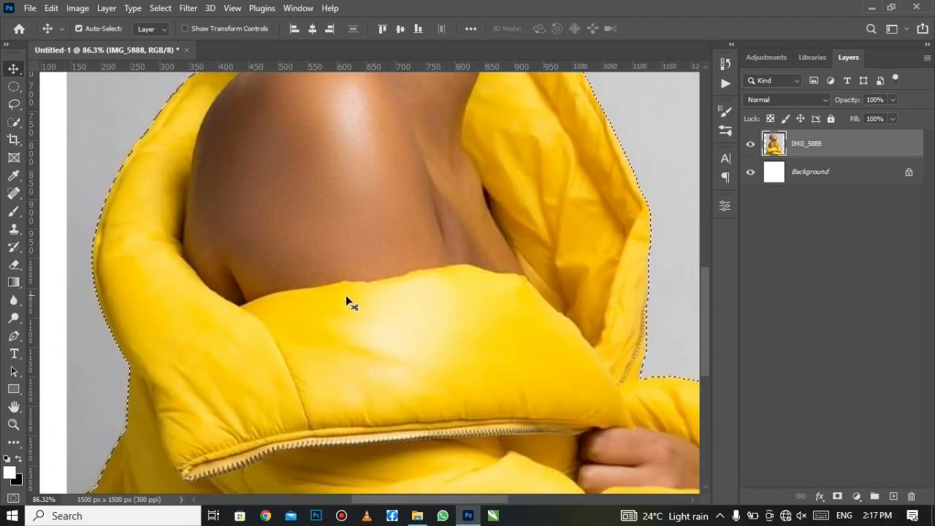
pyautogui.hotkey('ctrl', '0')
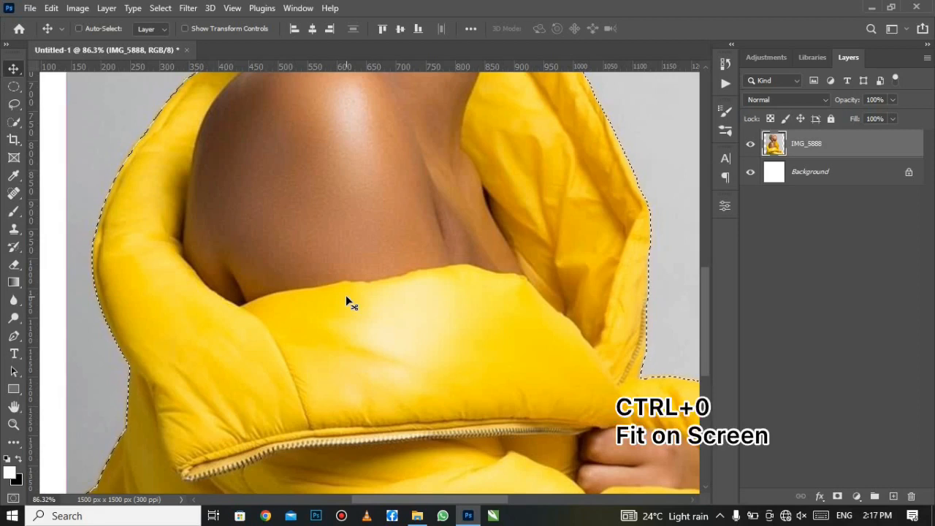
pyautogui.hotkey('ctrl', '0')
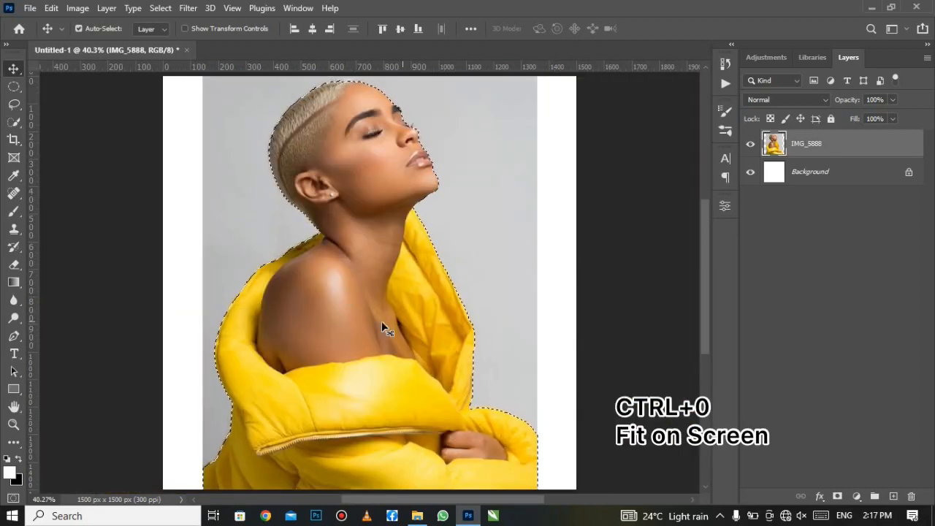
# Mask out the picture's background with a layer mask made from the selection, and hide the Background layer.
pyautogui.click(837, 496)
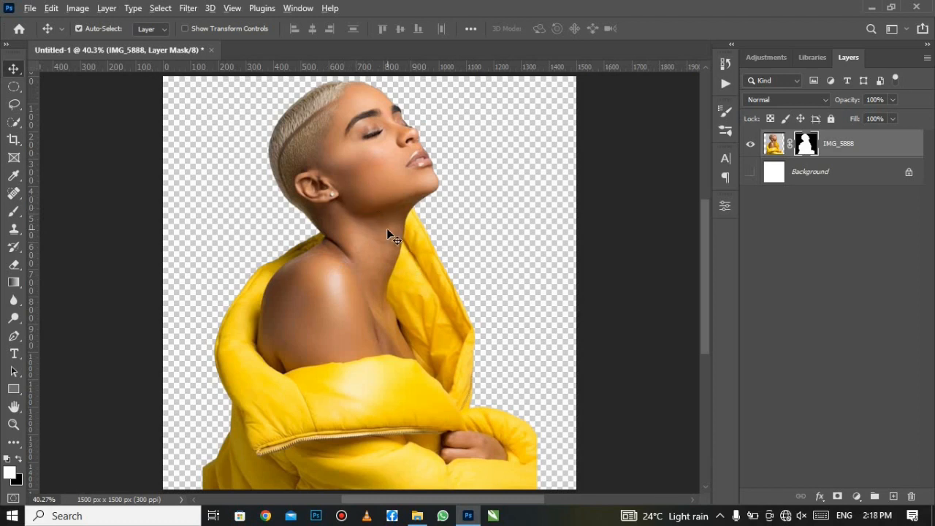
pyautogui.scroll(6, 387, 233)
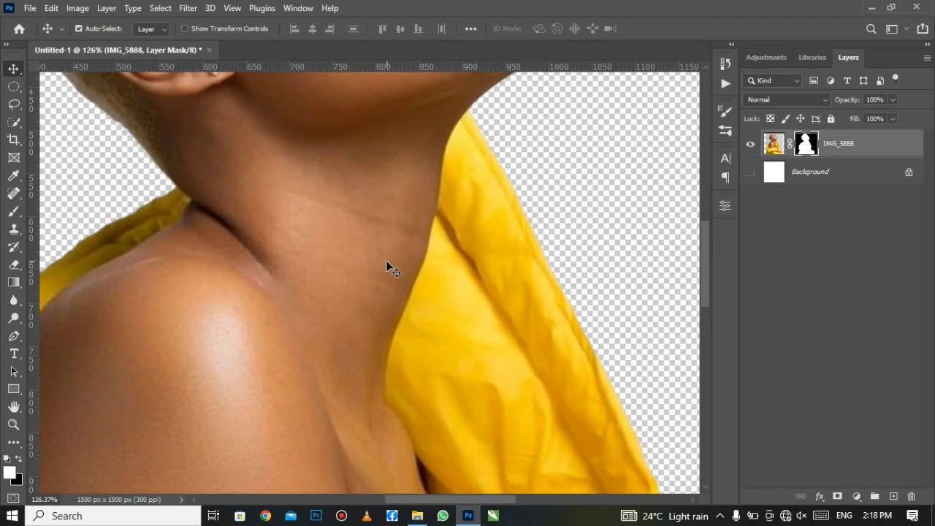
# Examine the cutout's edges around the neck, face, ear and hair up close, and return to the full-canvas view.
pyautogui.moveTo(702, 265); pyautogui.dragTo(723, 239)
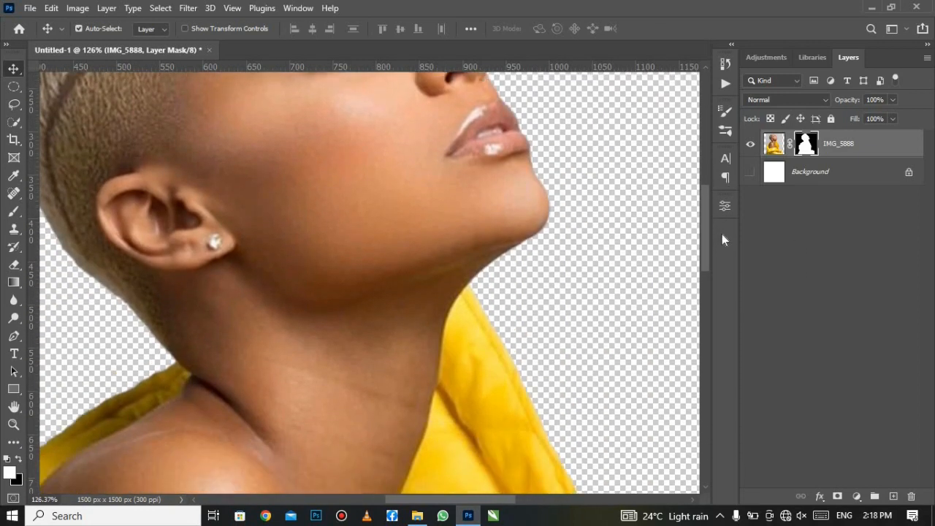
pyautogui.click(13, 407)
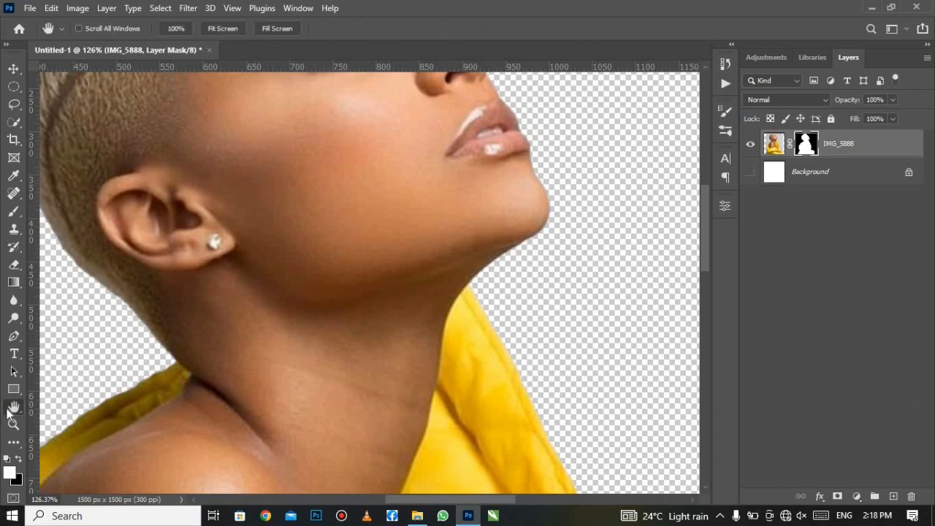
pyautogui.moveTo(438, 322); pyautogui.dragTo(445, 359)
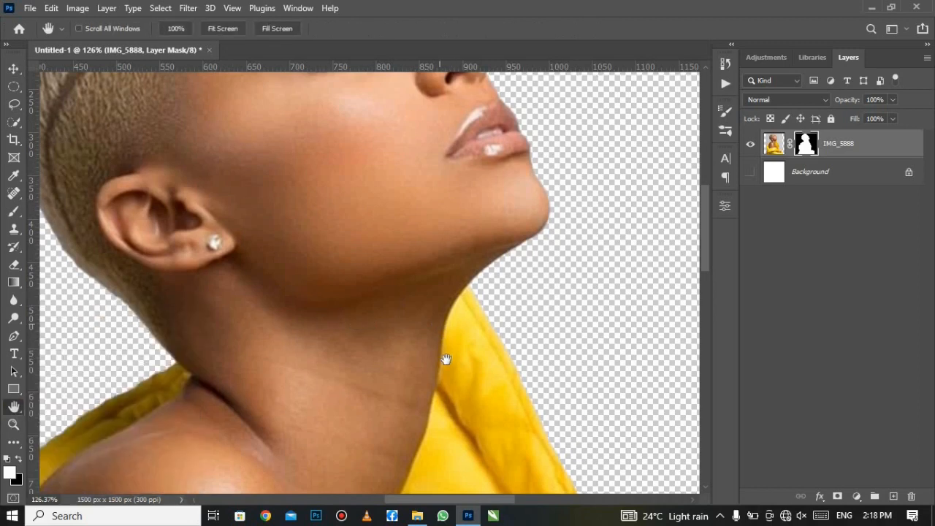
pyautogui.moveTo(118, 261); pyautogui.dragTo(227, 326)
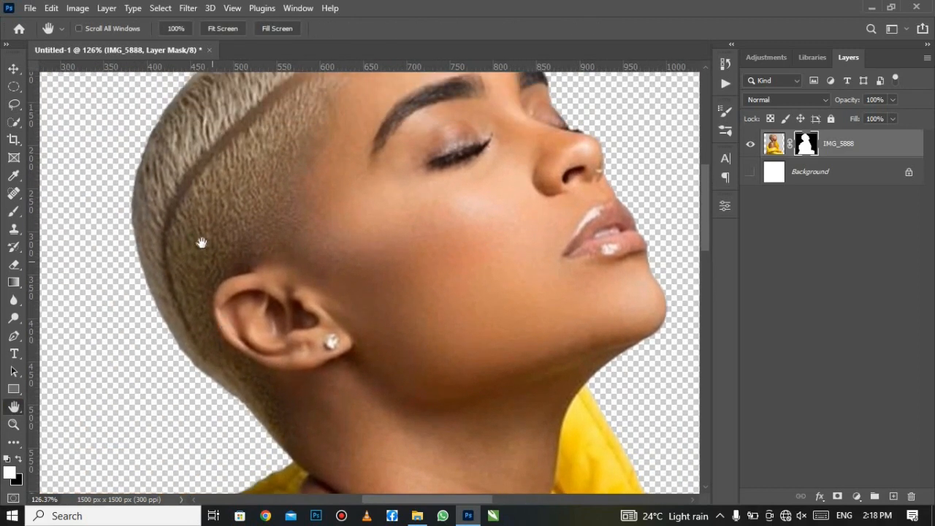
pyautogui.moveTo(201, 243); pyautogui.dragTo(206, 307)
pyautogui.moveTo(241, 213); pyautogui.dragTo(241, 267)
pyautogui.moveTo(313, 179); pyautogui.dragTo(301, 194)
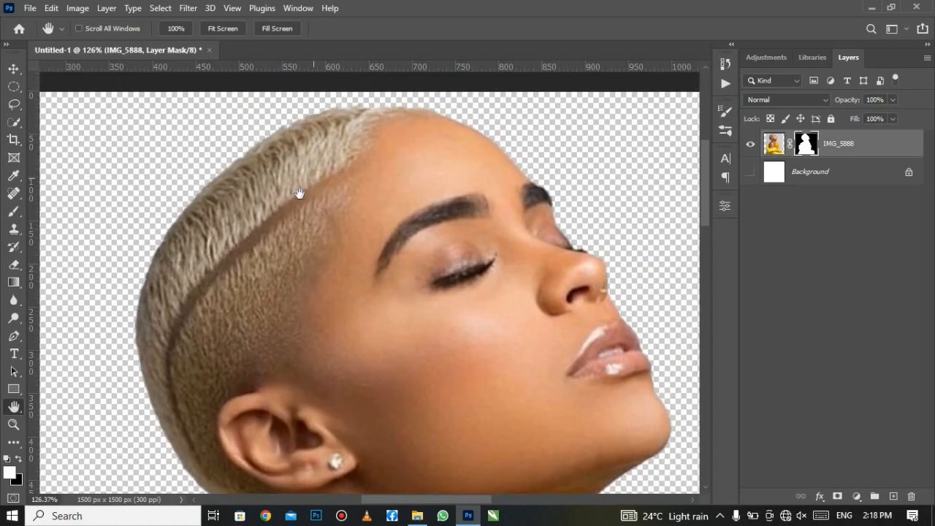
pyautogui.moveTo(347, 333); pyautogui.dragTo(365, 222)
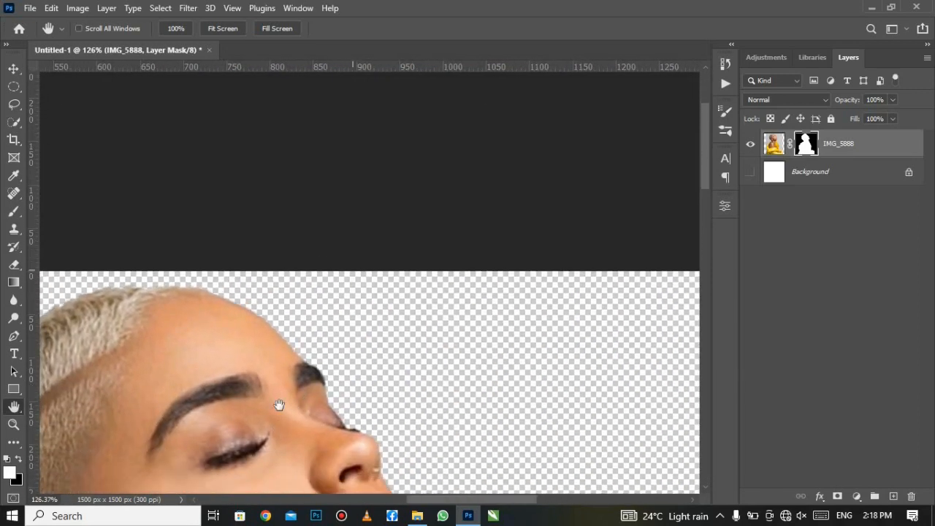
pyautogui.moveTo(296, 402); pyautogui.dragTo(434, 234)
pyautogui.scroll(-8, 336, 358)
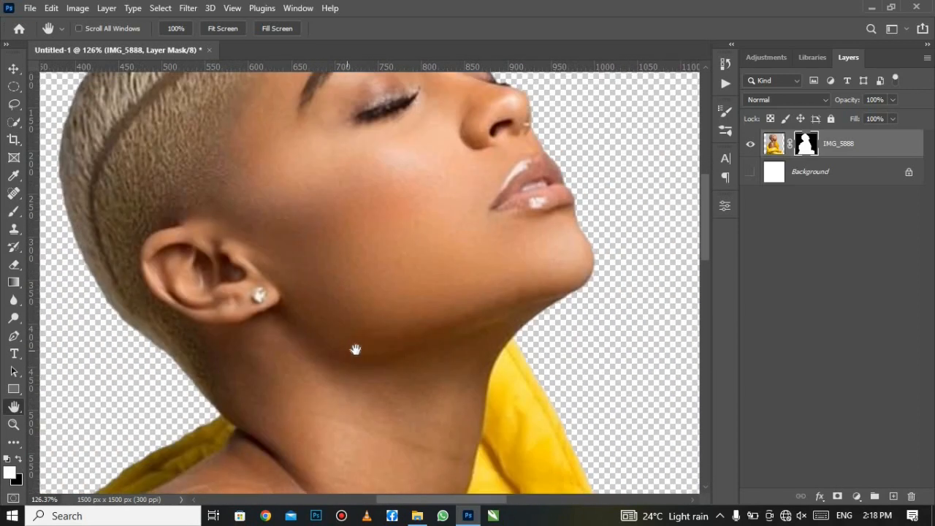
pyautogui.hotkey('ctrl', '0')
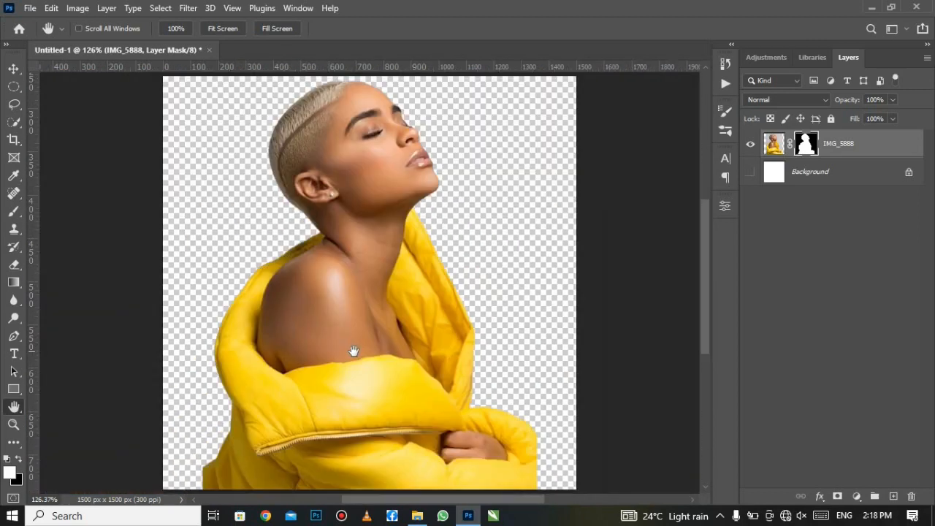
# Undo the layer mask on IMG_5888 and the hiding of the Background layer, and leave no layer selected.
pyautogui.hotkey('ctrl', 'z')
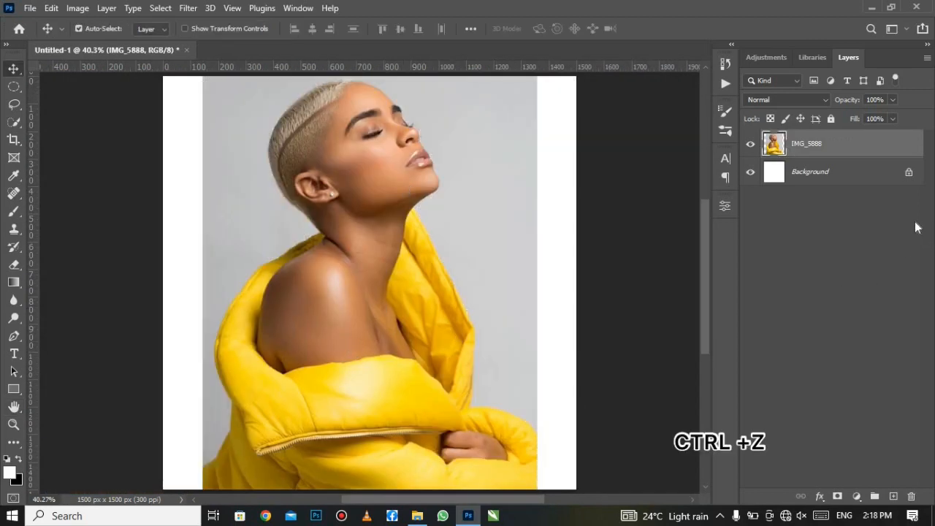
pyautogui.rightClick(843, 151)
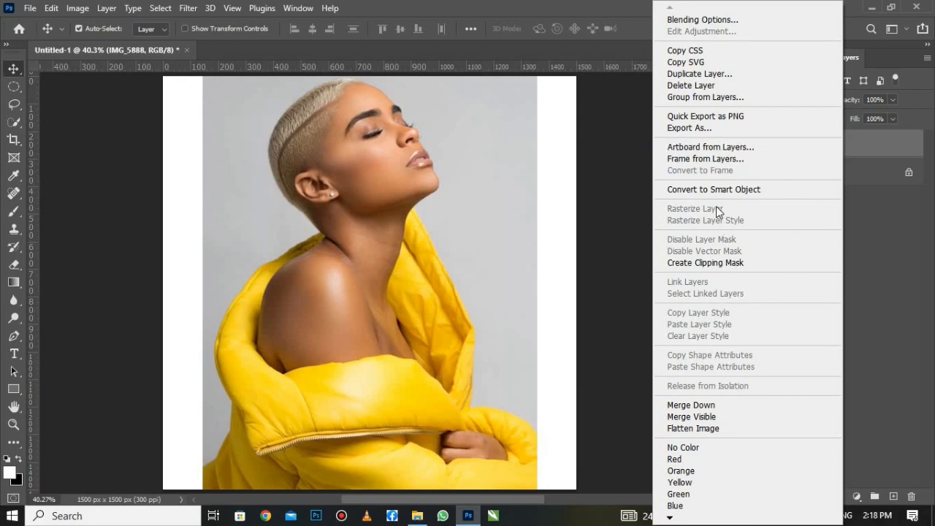
pyautogui.click(857, 215)
pyautogui.click(857, 216)
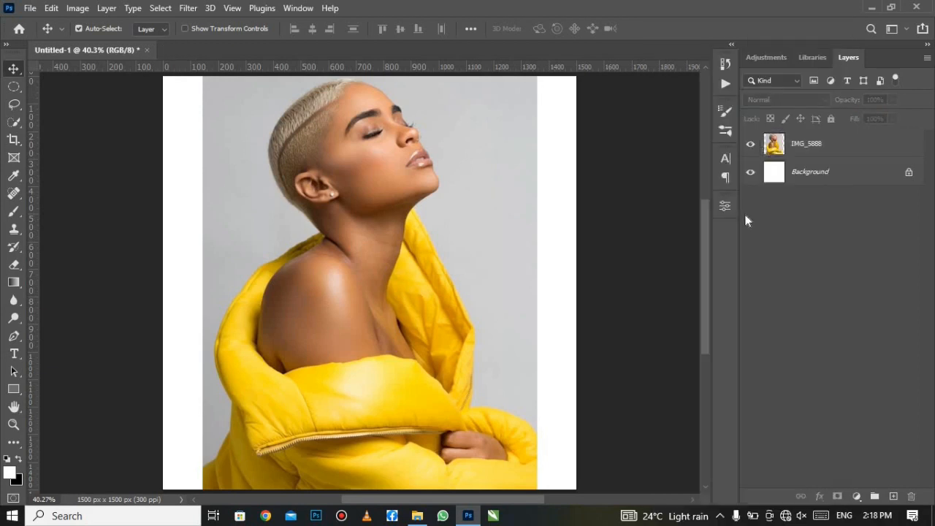
# Show the properties of the IMG_5888 layer with its quick actions.
pyautogui.click(725, 206)
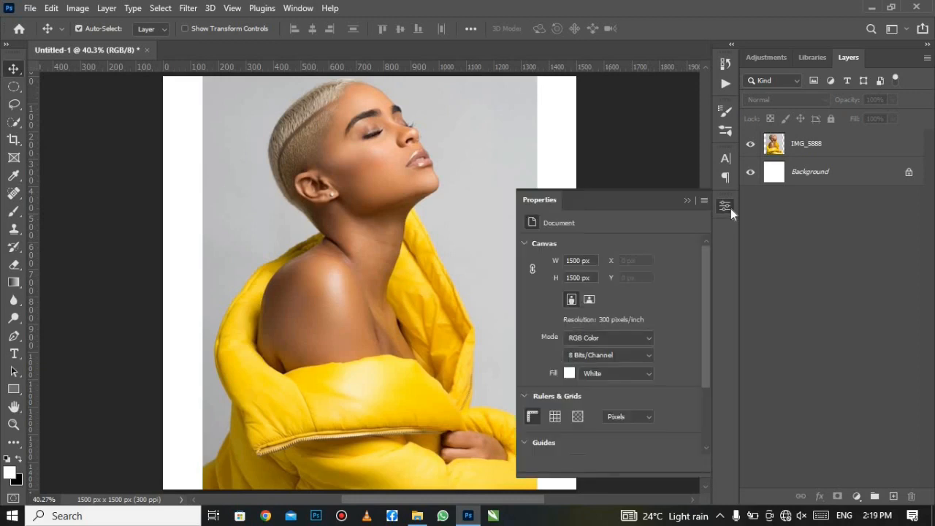
pyautogui.click(877, 150)
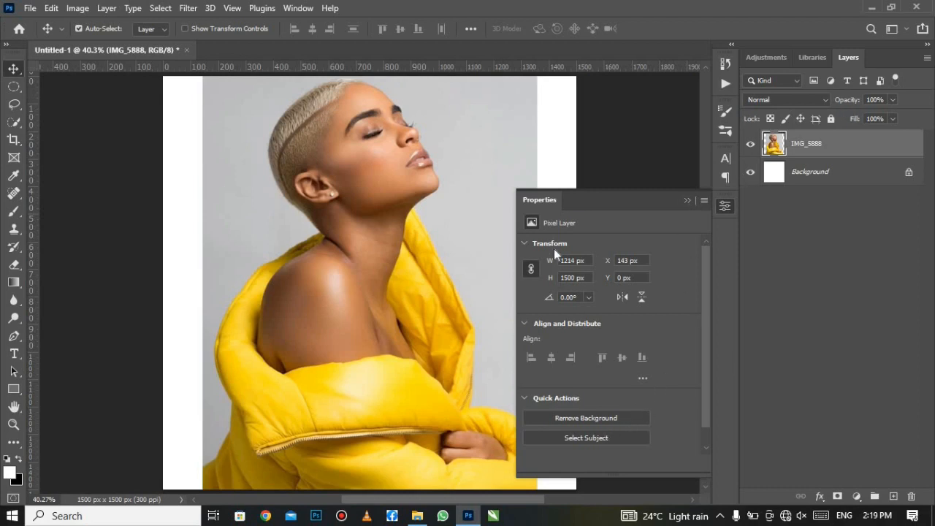
pyautogui.click(685, 201)
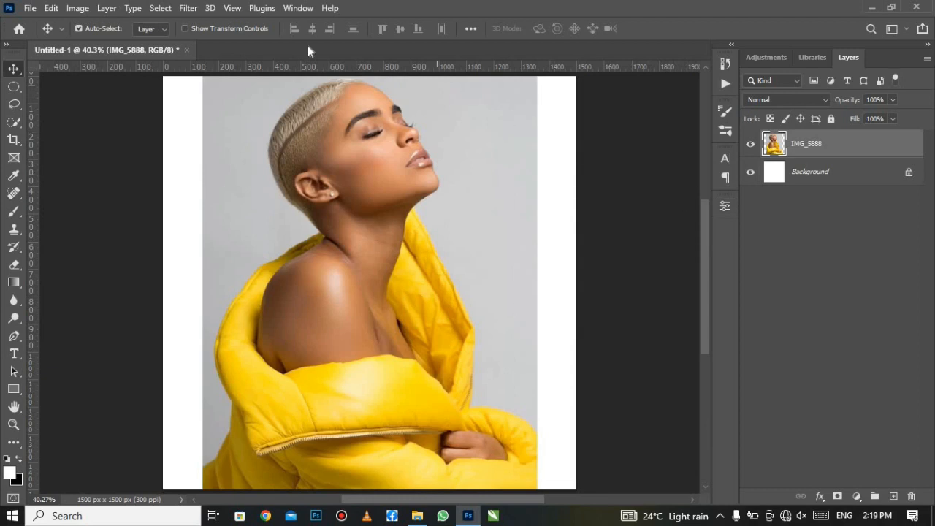
pyautogui.click(298, 8)
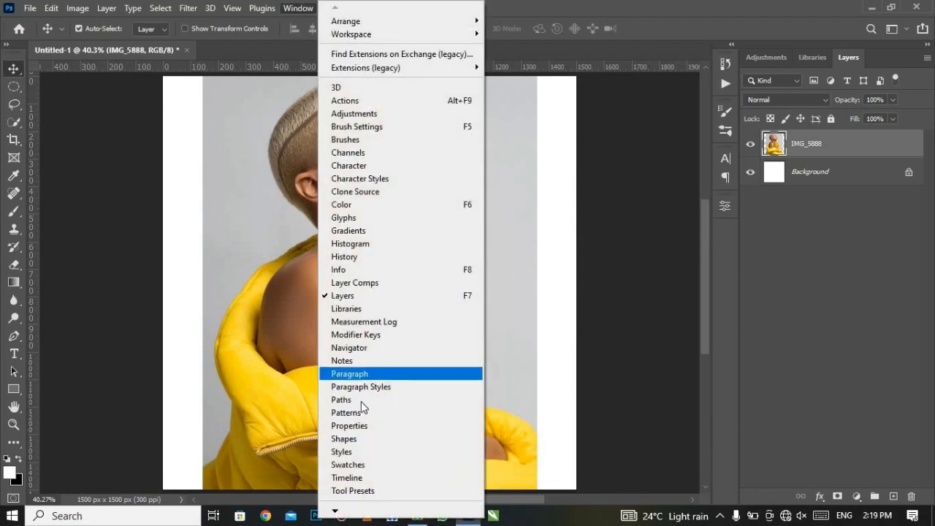
pyautogui.click(369, 430)
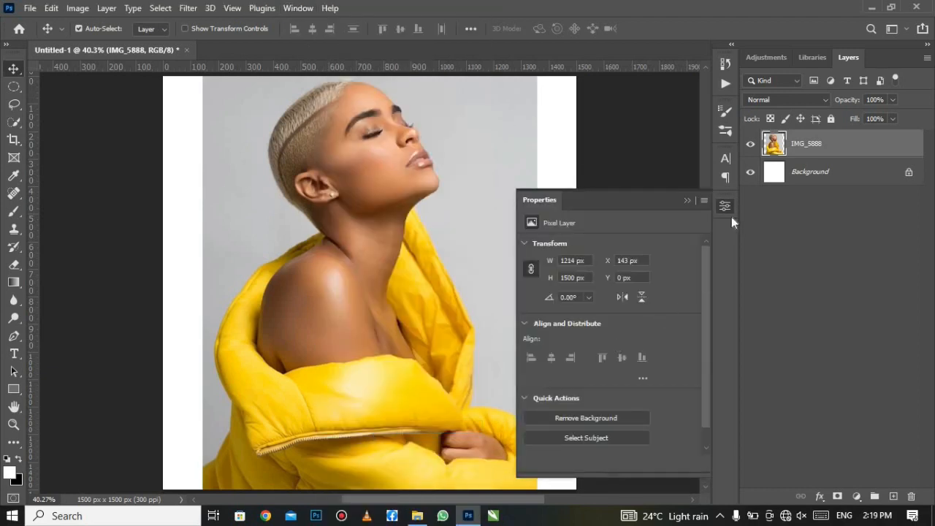
# Cut out the woman with the Remove Background quick action and hide the white Background layer.
pyautogui.click(574, 419)
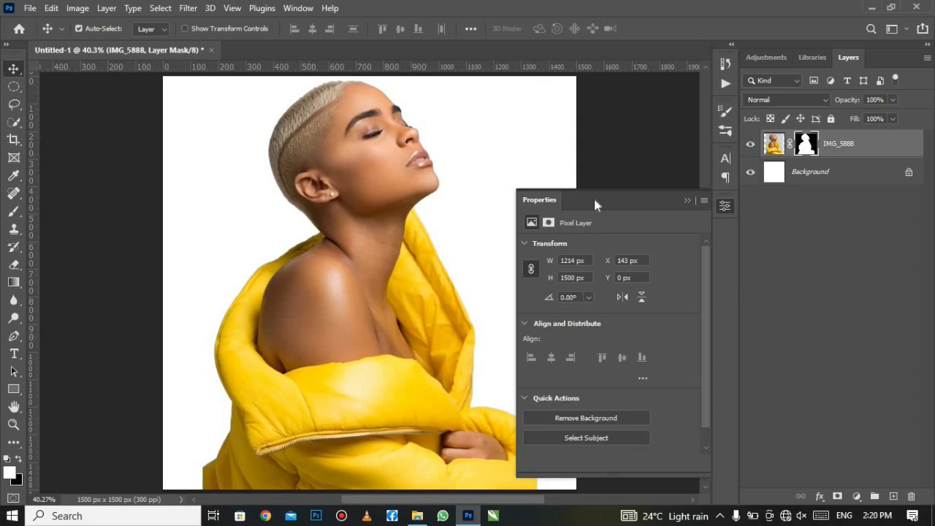
pyautogui.click(686, 200)
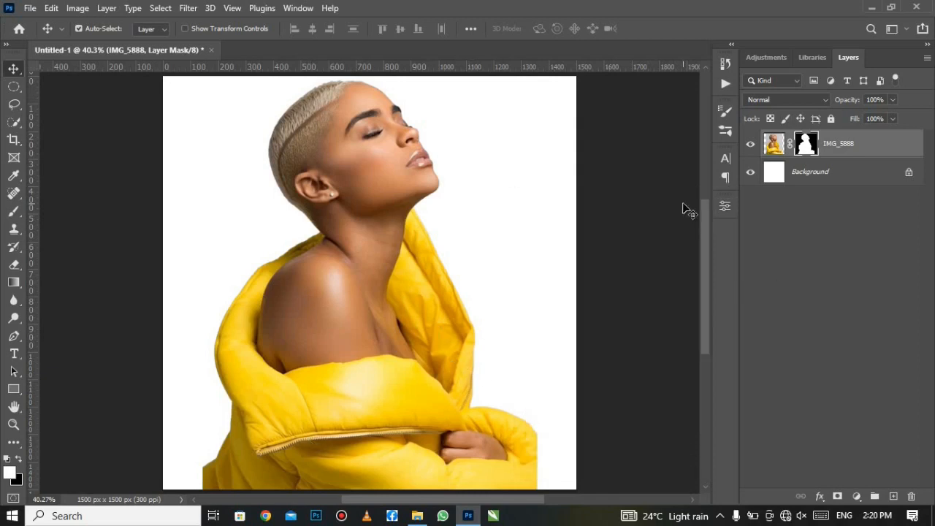
pyautogui.click(749, 173)
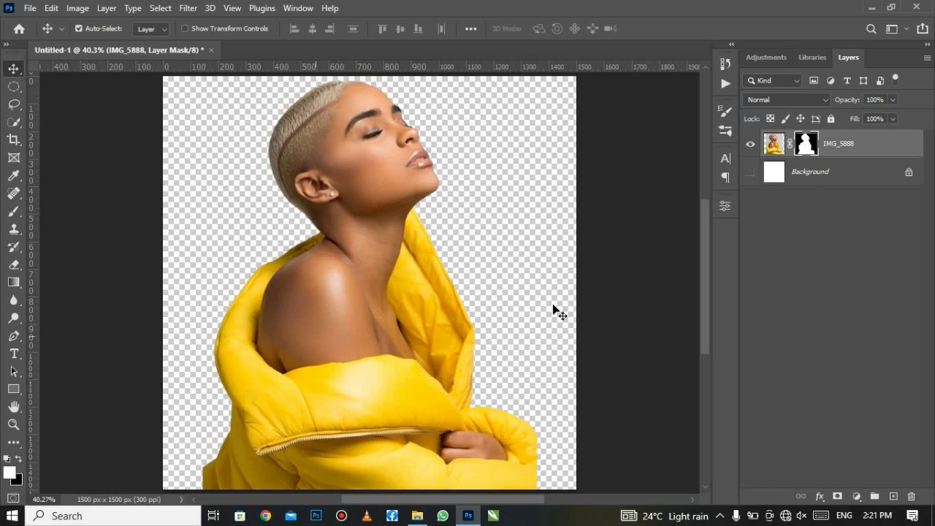
pyautogui.click(724, 205)
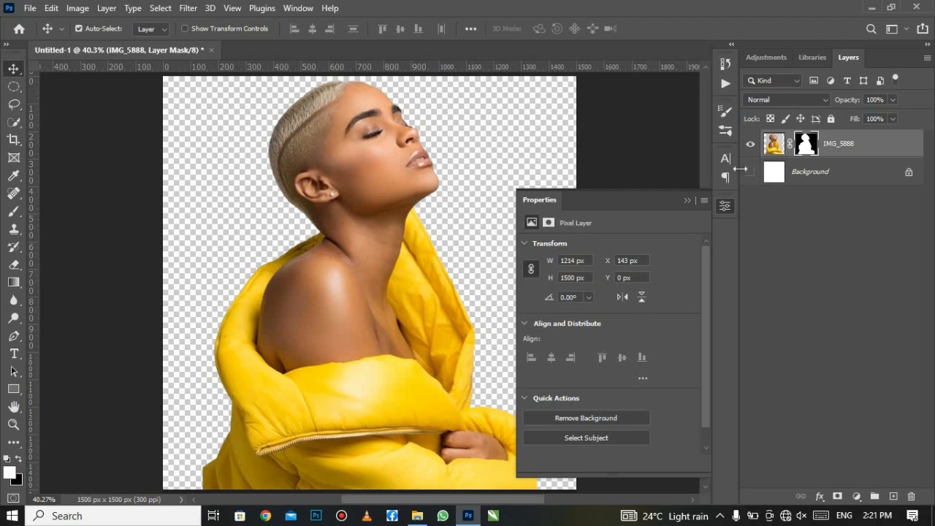
pyautogui.click(688, 201)
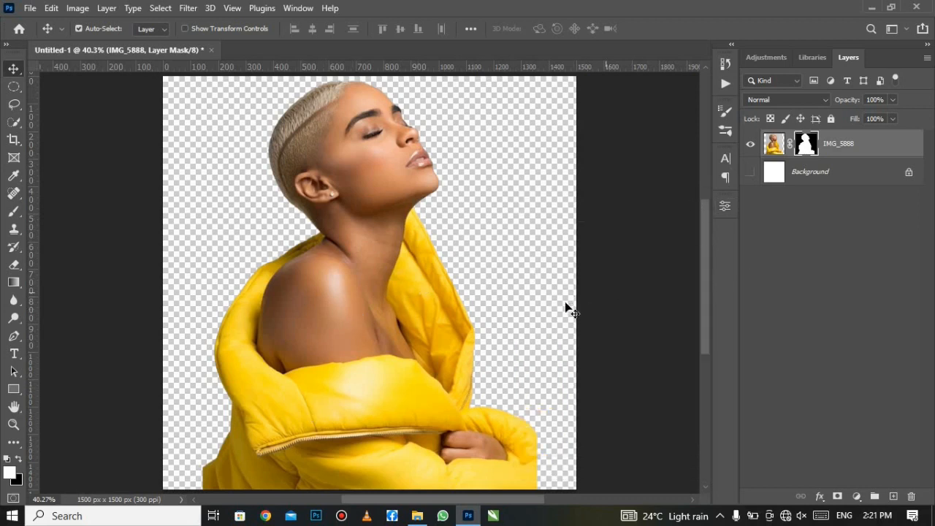
# Make the image of IMG_5888 active instead of its mask and select the woman with the Subject command.
pyautogui.click(764, 146)
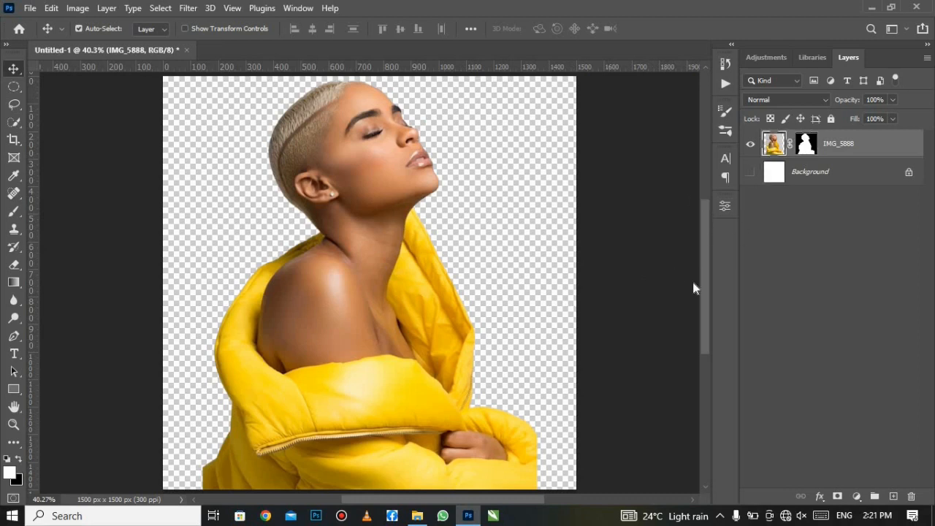
pyautogui.click(161, 8)
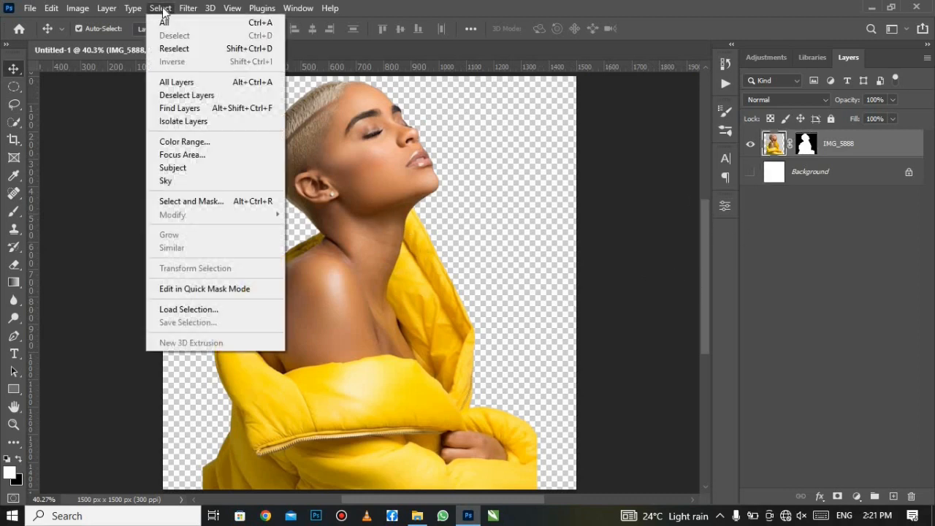
pyautogui.click(217, 170)
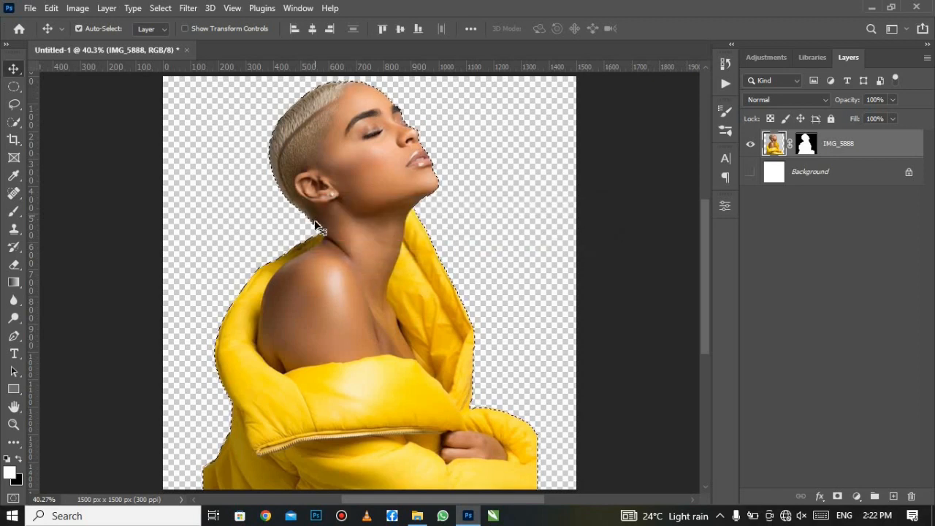
# Add a Gradient fill layer above IMG_5888, limited to the selected woman.
pyautogui.click(857, 498)
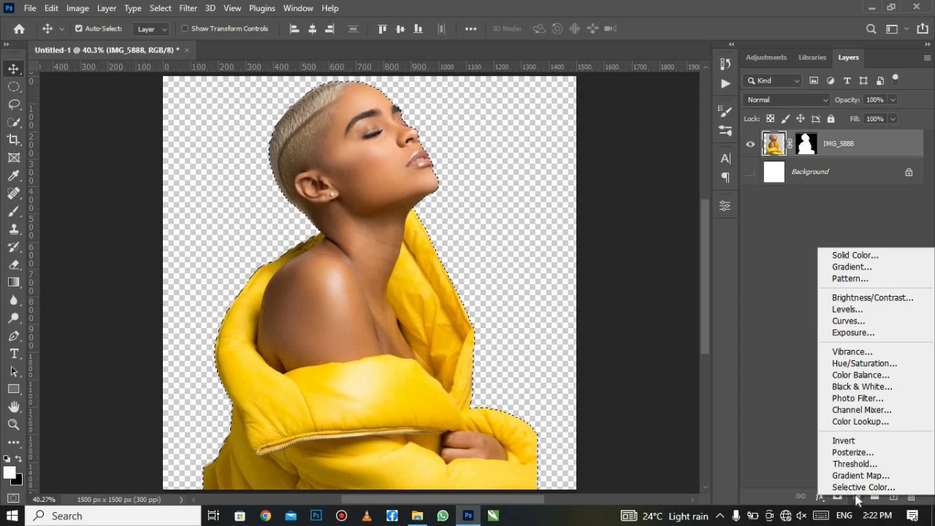
pyautogui.click(807, 478)
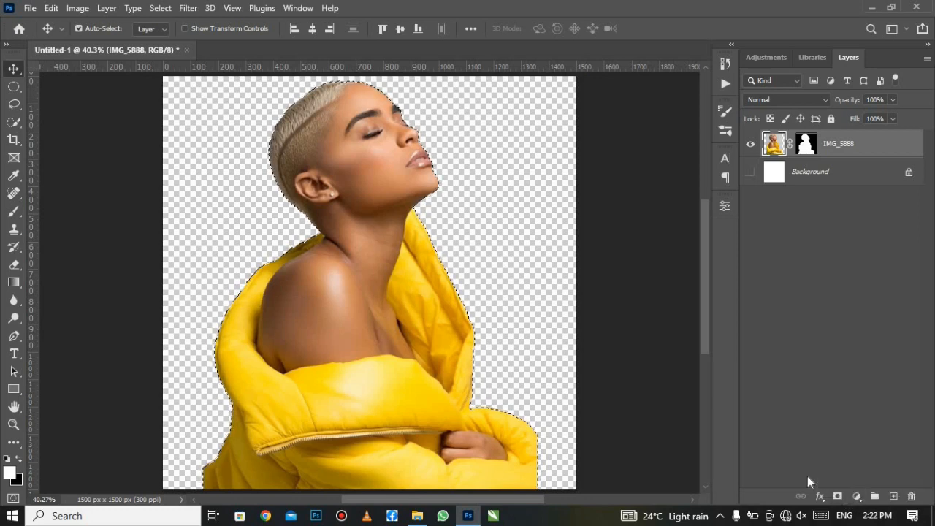
pyautogui.click(856, 496)
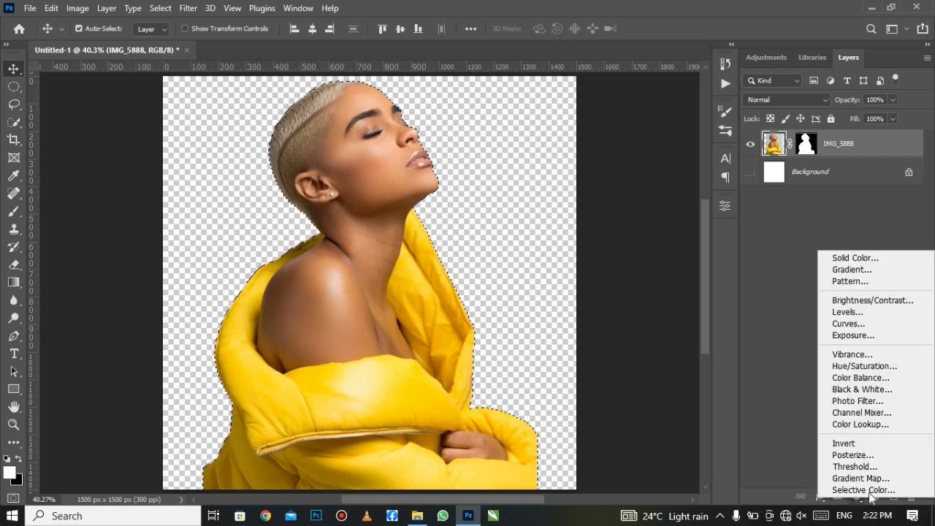
pyautogui.click(872, 272)
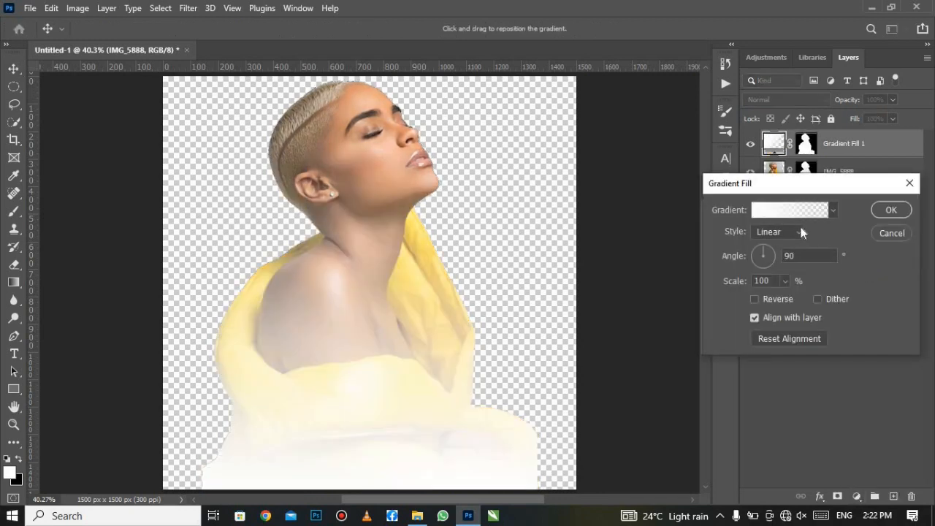
# Edit the fill's gradient, comparing the ES Rivendell and custom presets, and choose the custom gold-to-dark-brown preset.
pyautogui.click(796, 212)
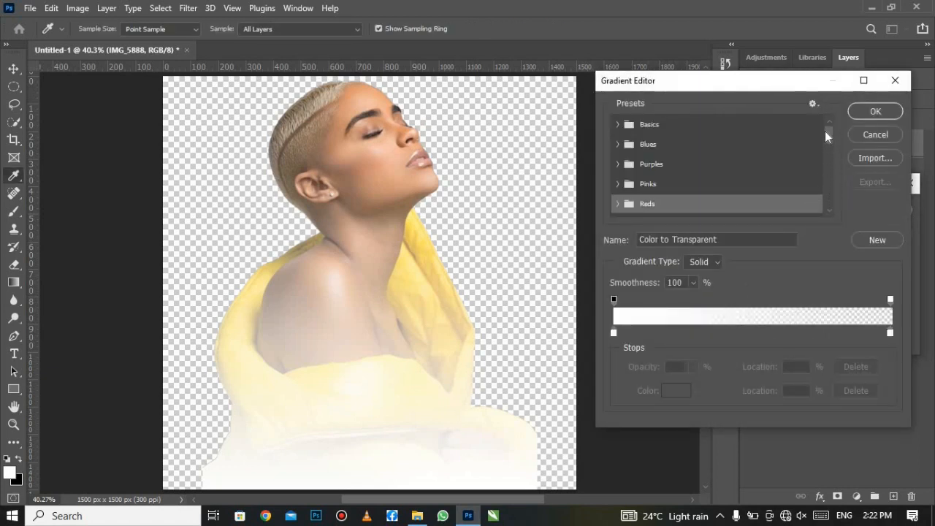
pyautogui.moveTo(825, 136); pyautogui.dragTo(824, 206)
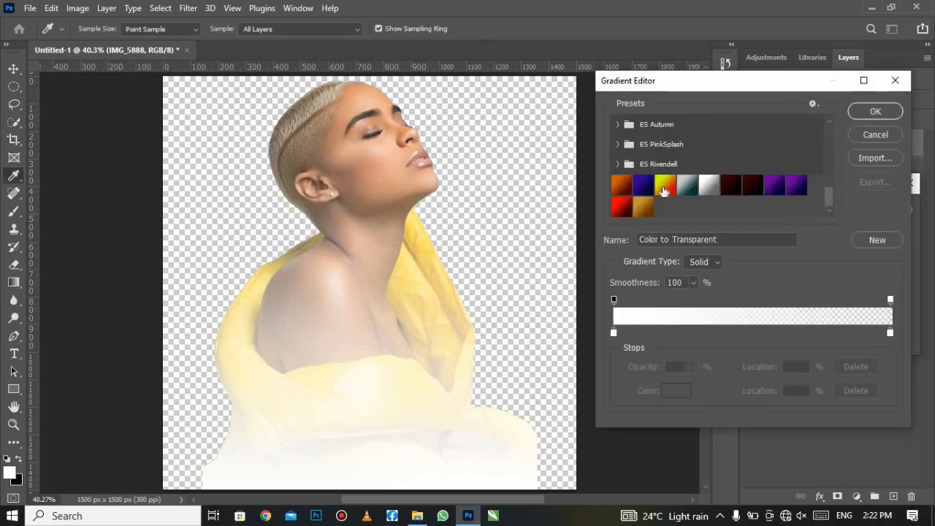
pyautogui.click(617, 163)
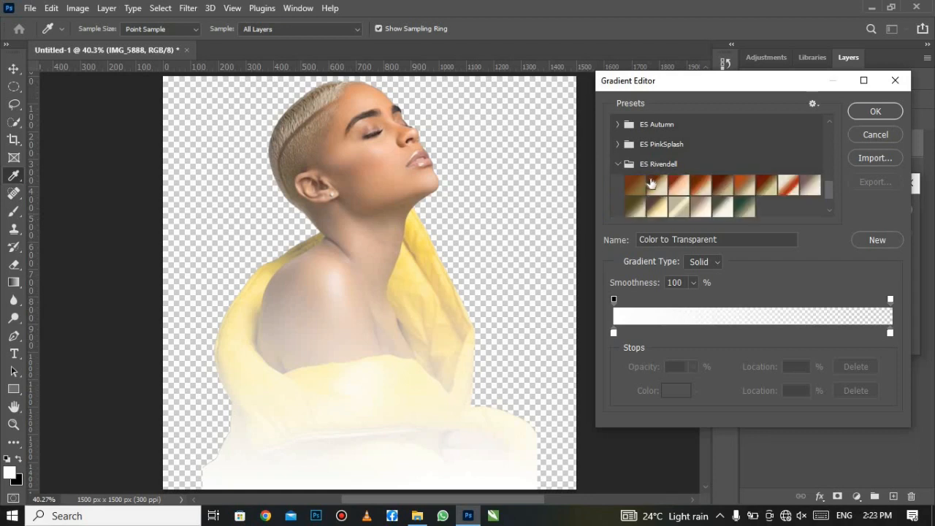
pyautogui.click(652, 183)
pyautogui.click(700, 189)
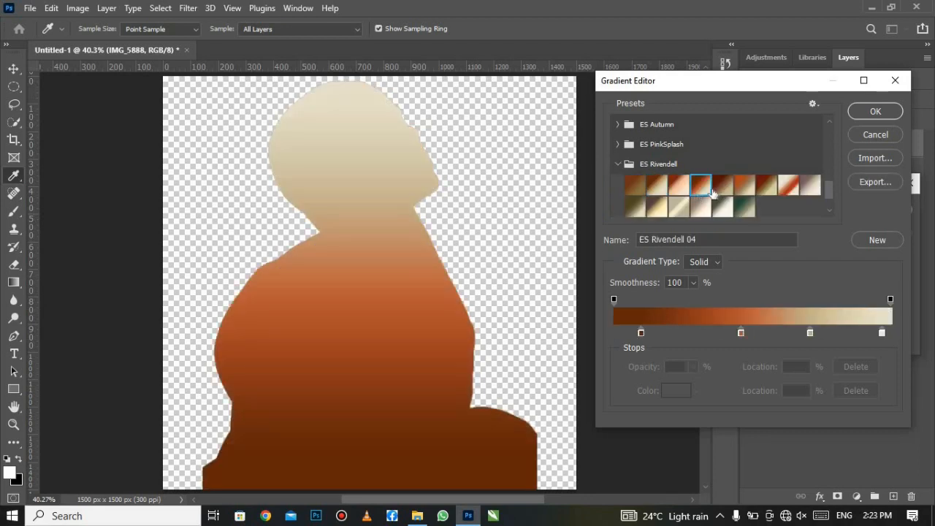
pyautogui.click(699, 204)
pyautogui.click(680, 205)
pyautogui.click(636, 206)
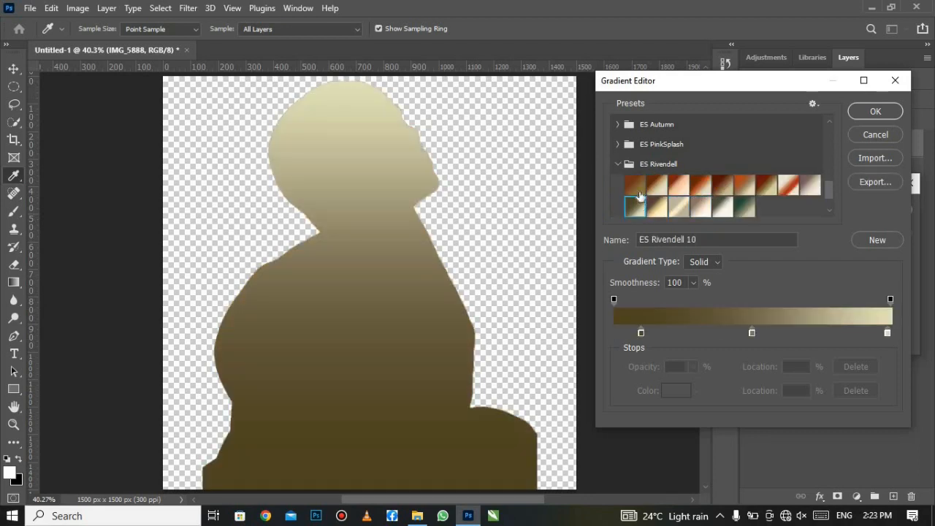
pyautogui.click(618, 163)
pyautogui.click(621, 184)
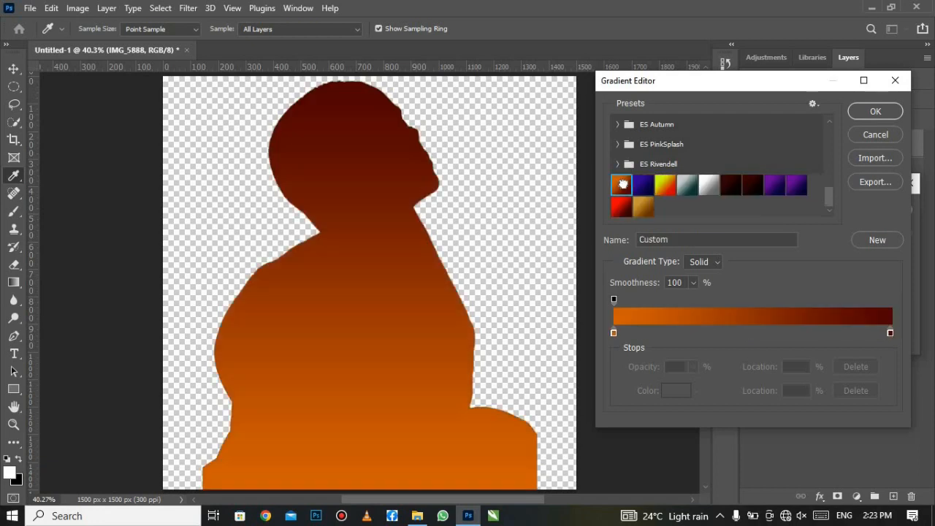
pyautogui.click(643, 207)
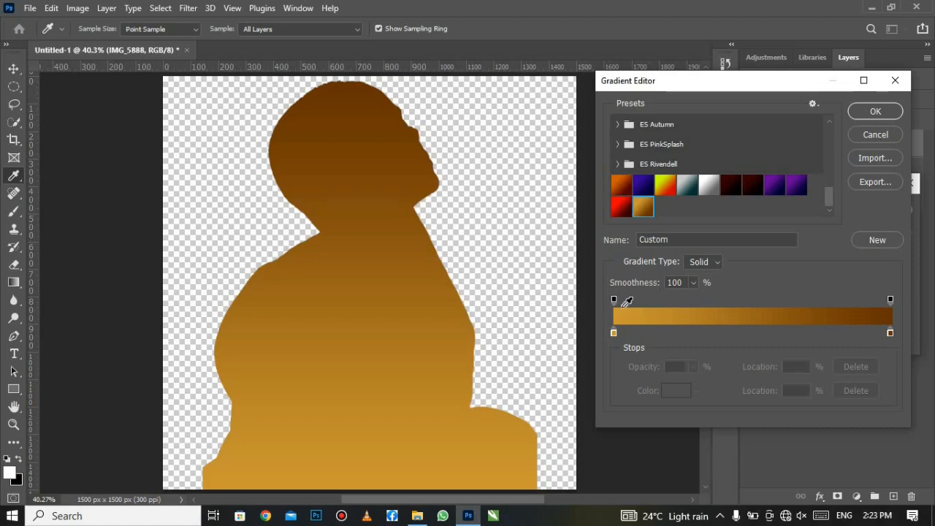
# Try recolouring the gradient's starting stop at location 0% from gold to a muted reddish brown.
pyautogui.click(613, 332)
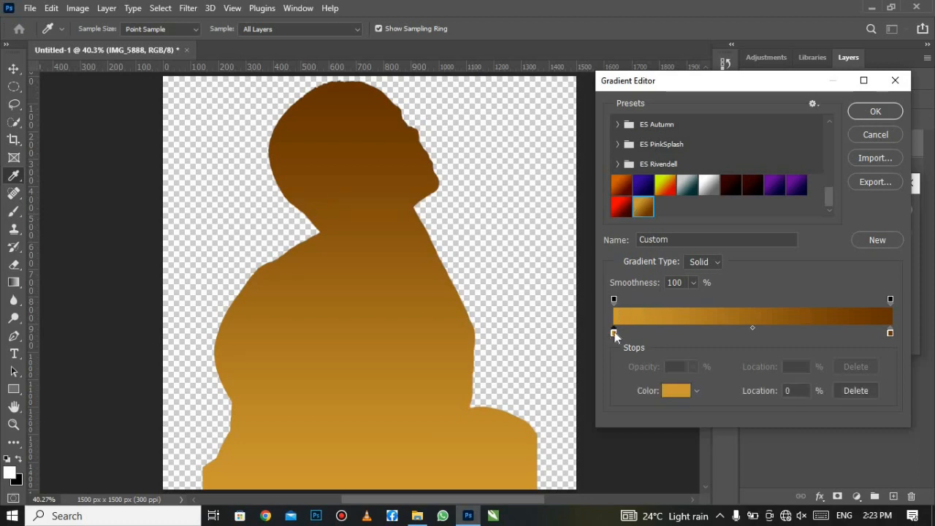
pyautogui.click(677, 389)
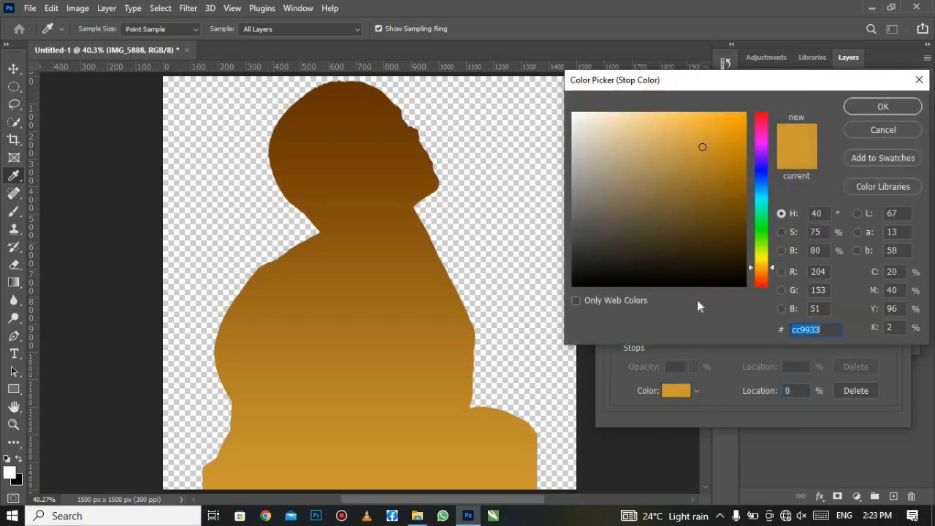
pyautogui.moveTo(704, 249)
pyautogui.mouseDown()
pyautogui.moveTo(646, 187)
pyautogui.moveTo(780, 296)
pyautogui.moveTo(647, 182)
pyautogui.mouseUp()
pyautogui.click(760, 285)
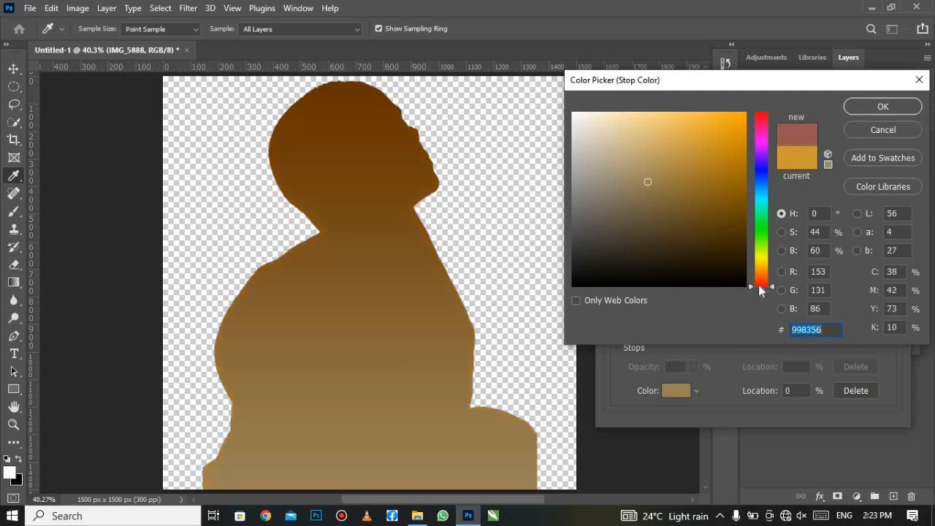
pyautogui.moveTo(732, 240)
pyautogui.mouseDown()
pyautogui.moveTo(701, 156)
pyautogui.moveTo(684, 152)
pyautogui.moveTo(640, 213)
pyautogui.mouseUp()
pyautogui.click(867, 103)
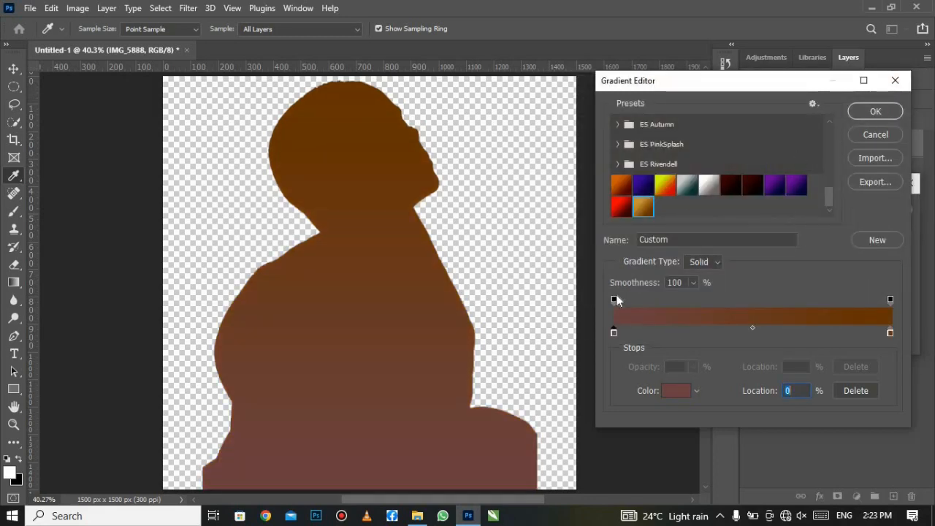
# Reapply the custom gold-to-dark-brown preset and create the gradient fill with the Radial style.
pyautogui.click(644, 208)
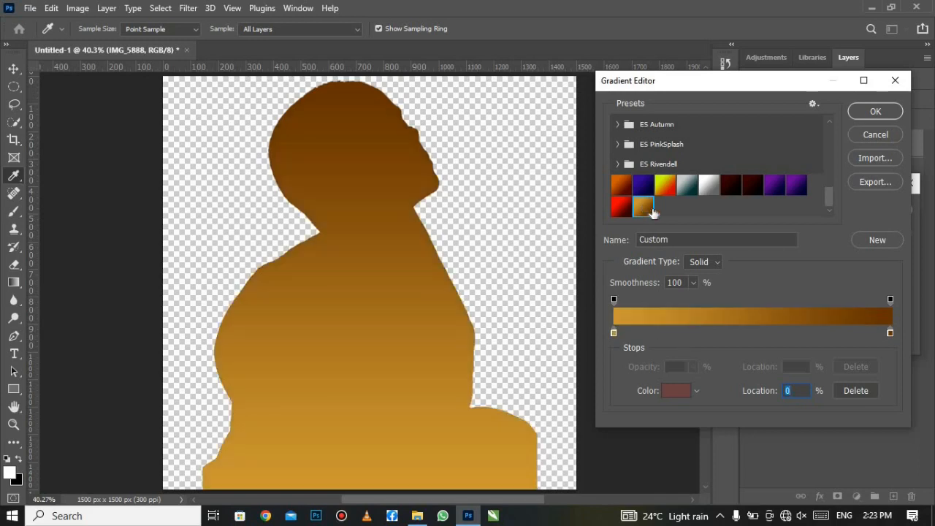
pyautogui.click(858, 111)
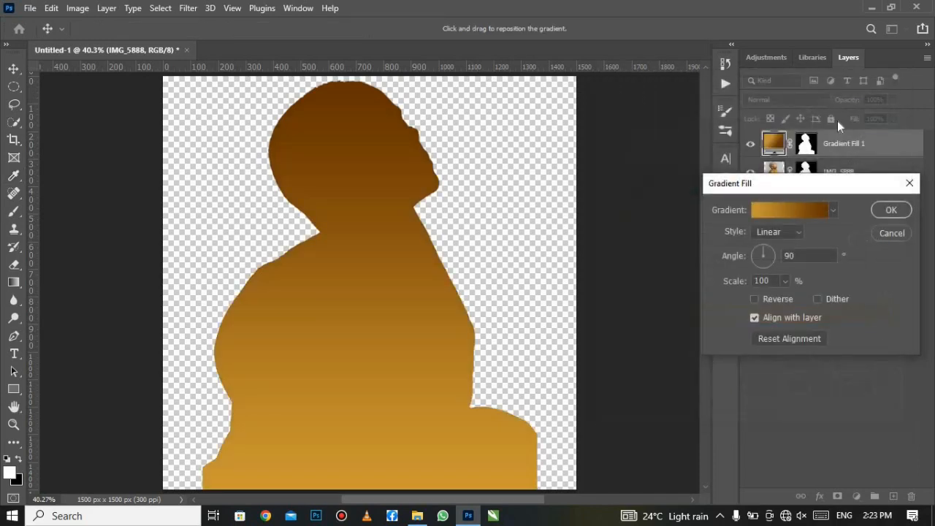
pyautogui.click(789, 234)
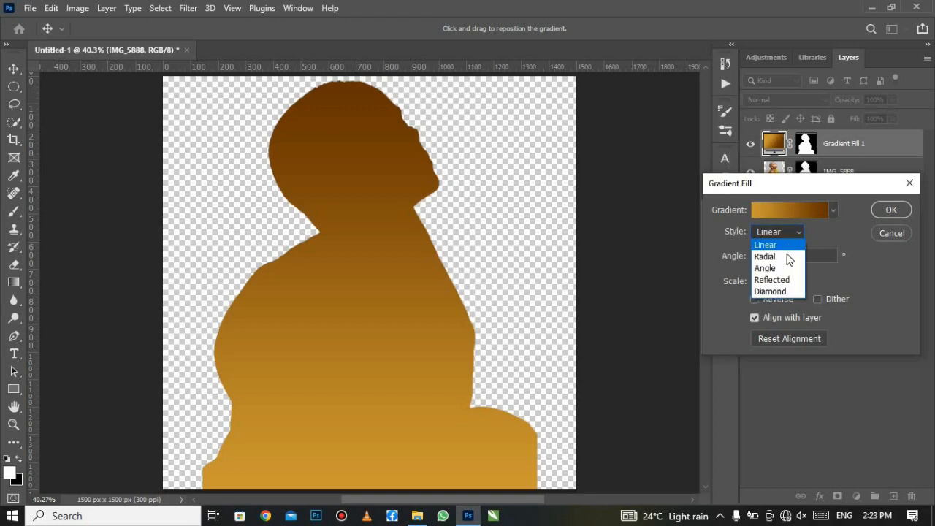
pyautogui.click(787, 254)
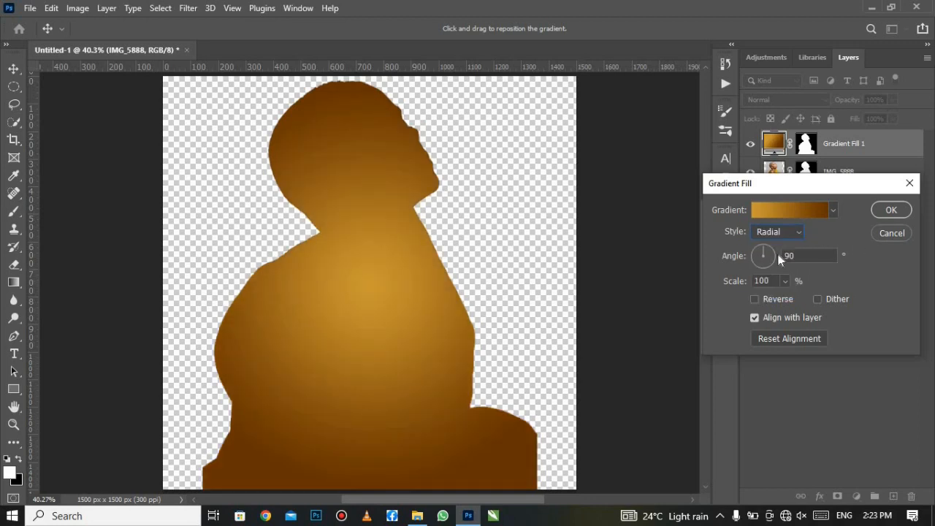
pyautogui.press('Tab')
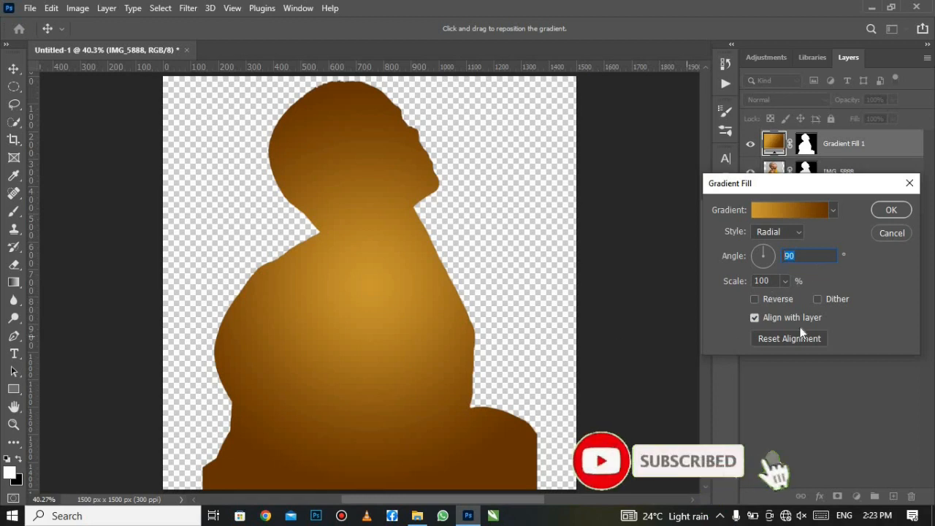
pyautogui.click(885, 211)
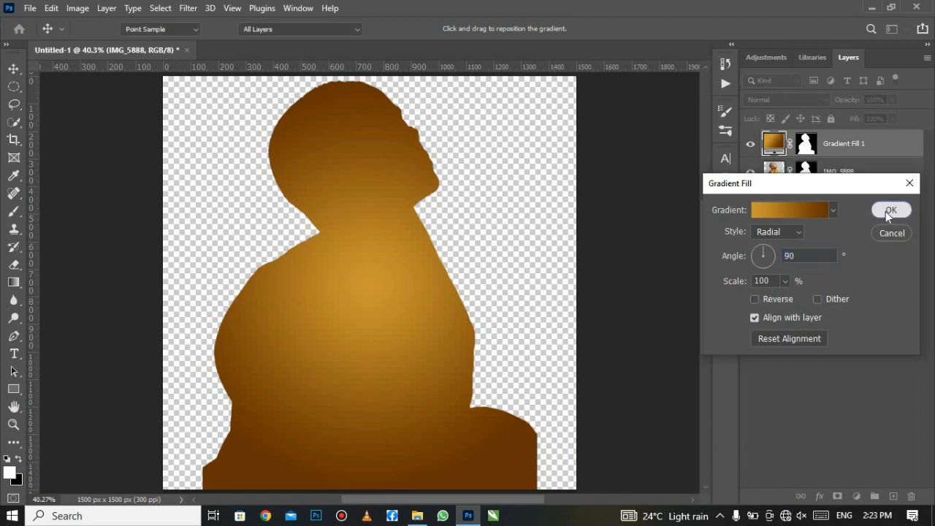
# Activate the layer mask of Gradient Fill 1 and invert it so the gradient covers the area around the woman.
pyautogui.doubleClick(806, 144)
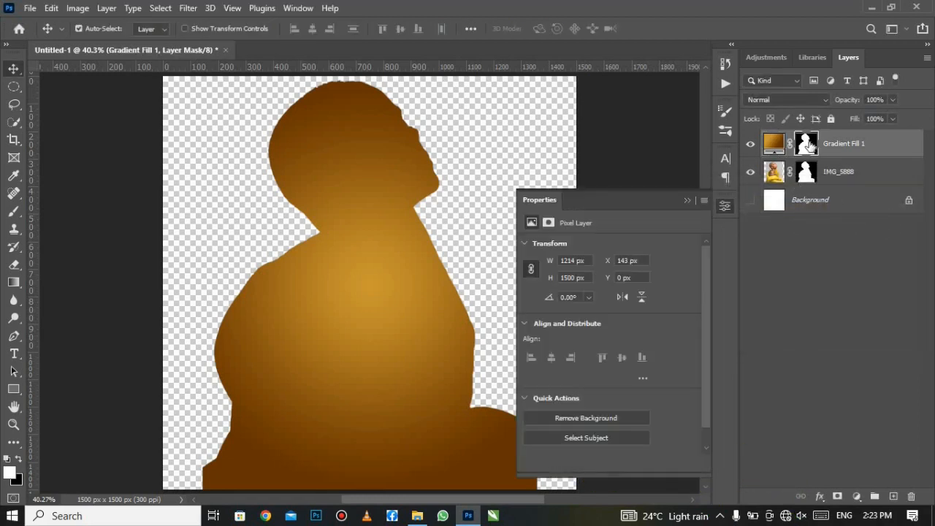
pyautogui.click(686, 201)
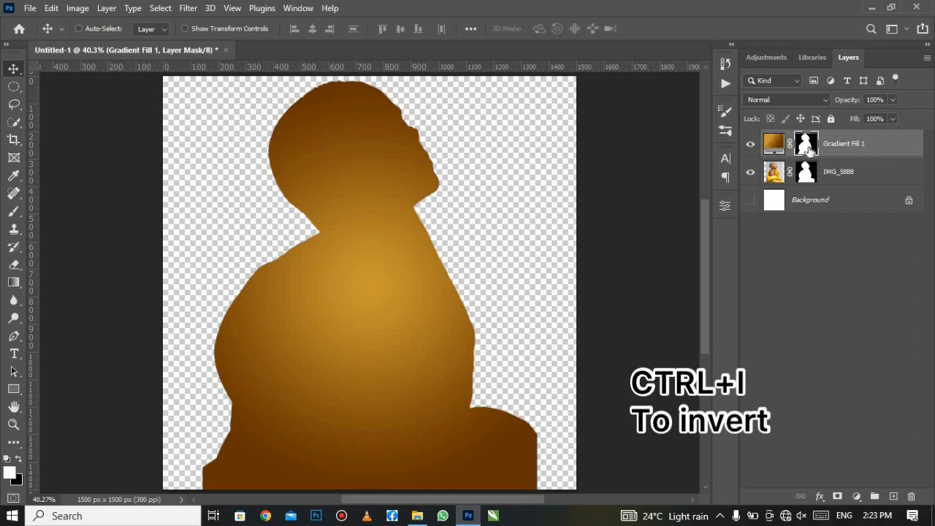
pyautogui.hotkey('ctrl', 'i')
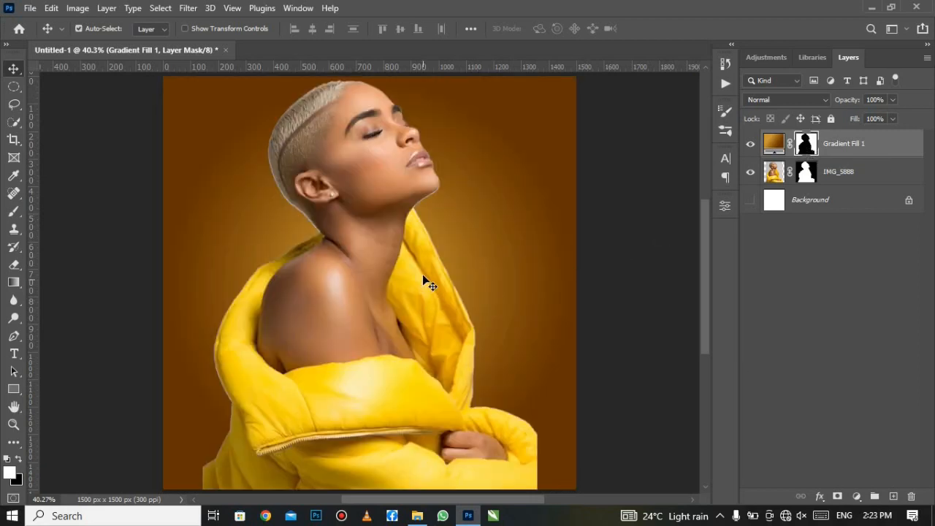
# Hide and show IMG_5888 and Gradient Fill 1 in turn to compare the cut-out with and without its new background.
pyautogui.click(752, 174)
pyautogui.click(752, 175)
pyautogui.click(750, 144)
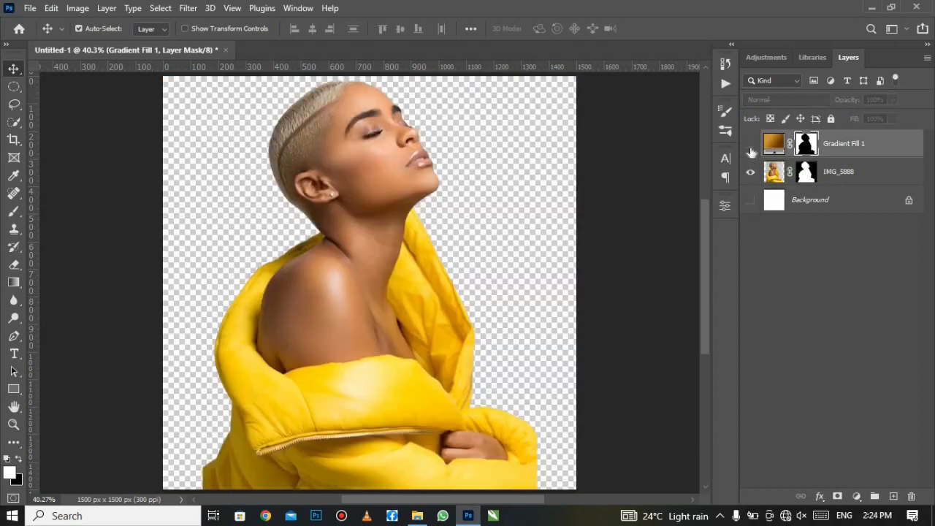
pyautogui.click(750, 145)
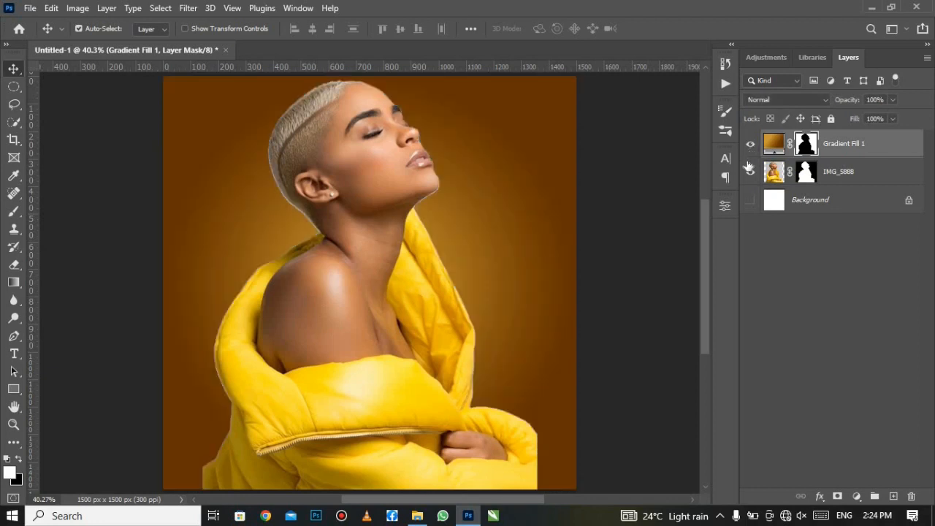
# Delete the locked white Background layer and check the composition by hiding and showing IMG_5888.
pyautogui.click(749, 202)
pyautogui.click(908, 200)
pyautogui.moveTo(912, 203); pyautogui.dragTo(910, 496)
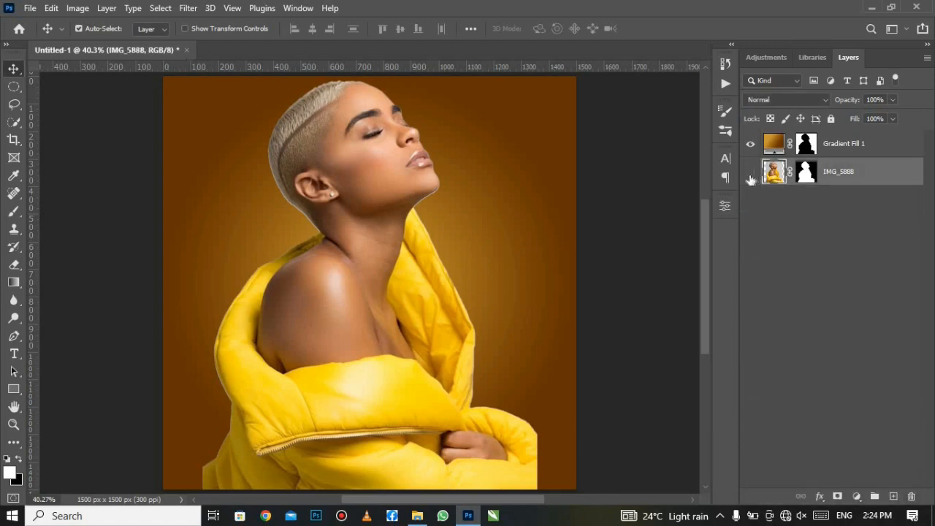
pyautogui.click(750, 175)
pyautogui.click(750, 175)
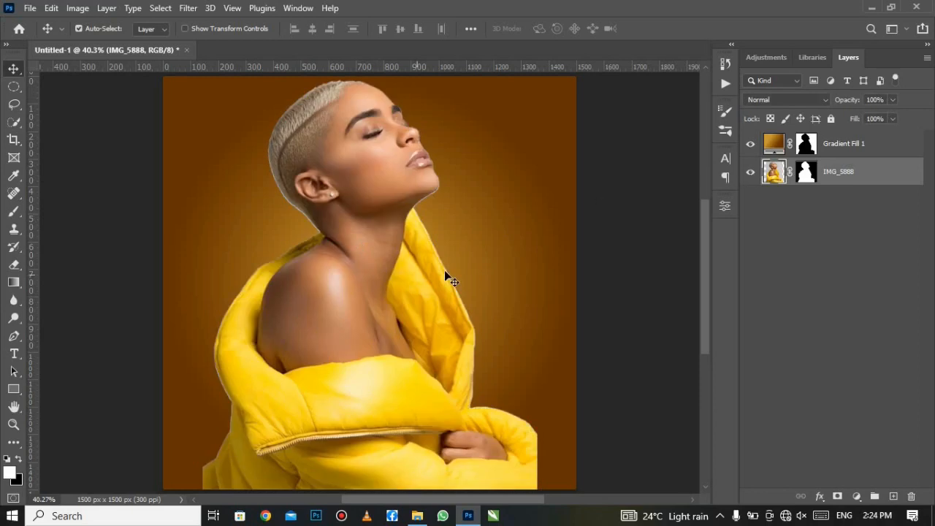